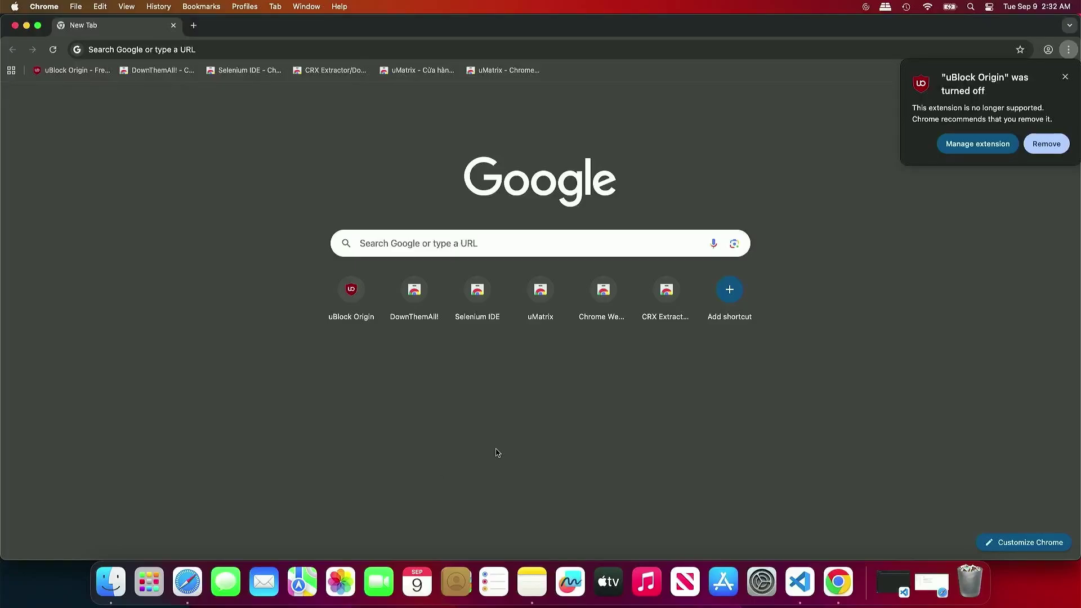
- Open the extensions management page and check the installed Chrome version under About Google Chrome
left_click(977, 144)
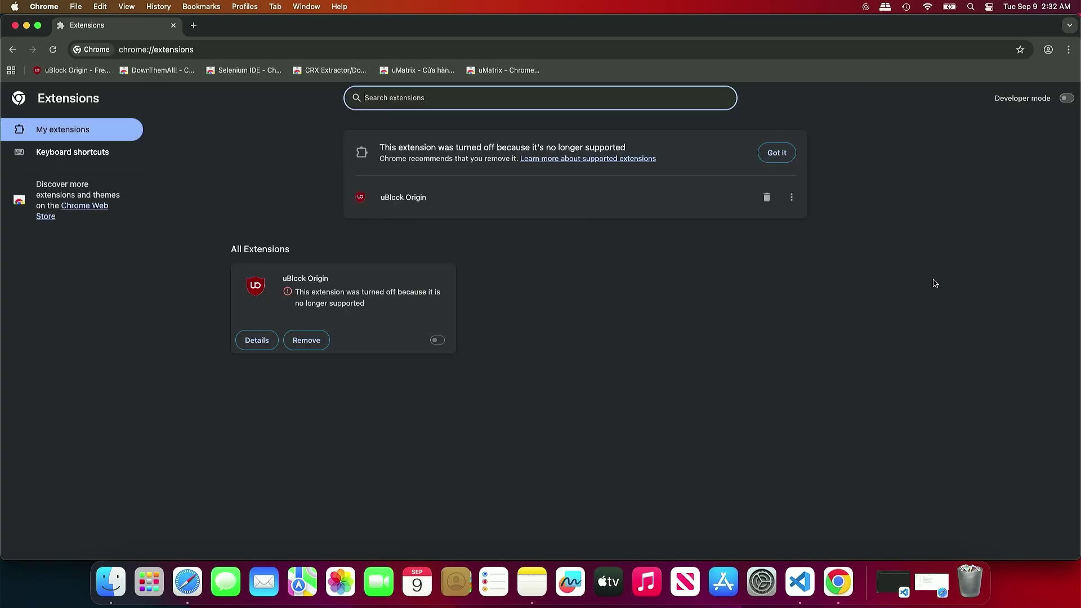
left_click(1068, 50)
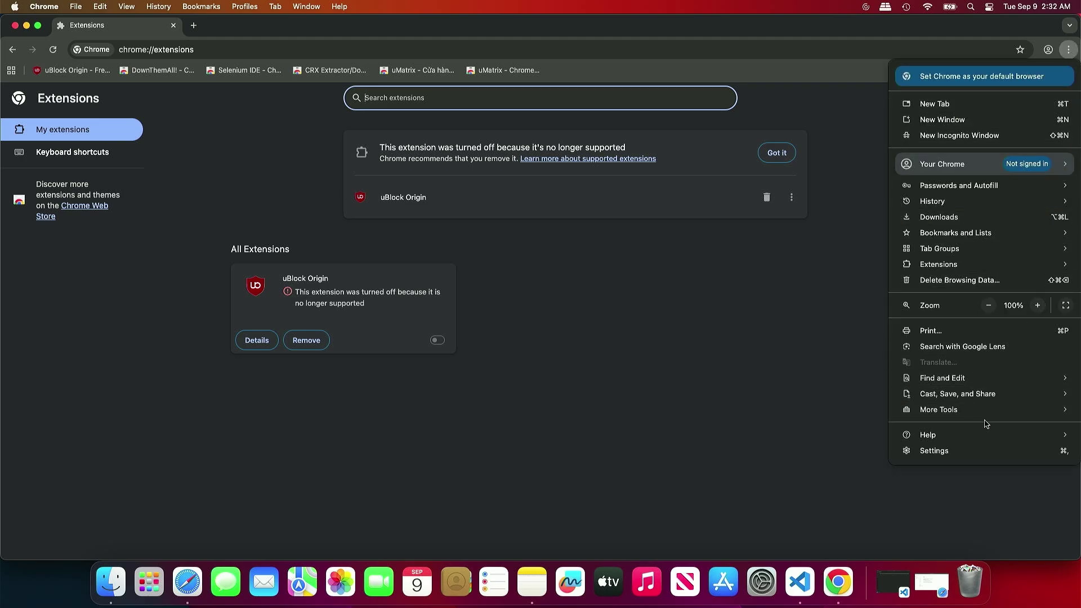
mouse_move(981, 433)
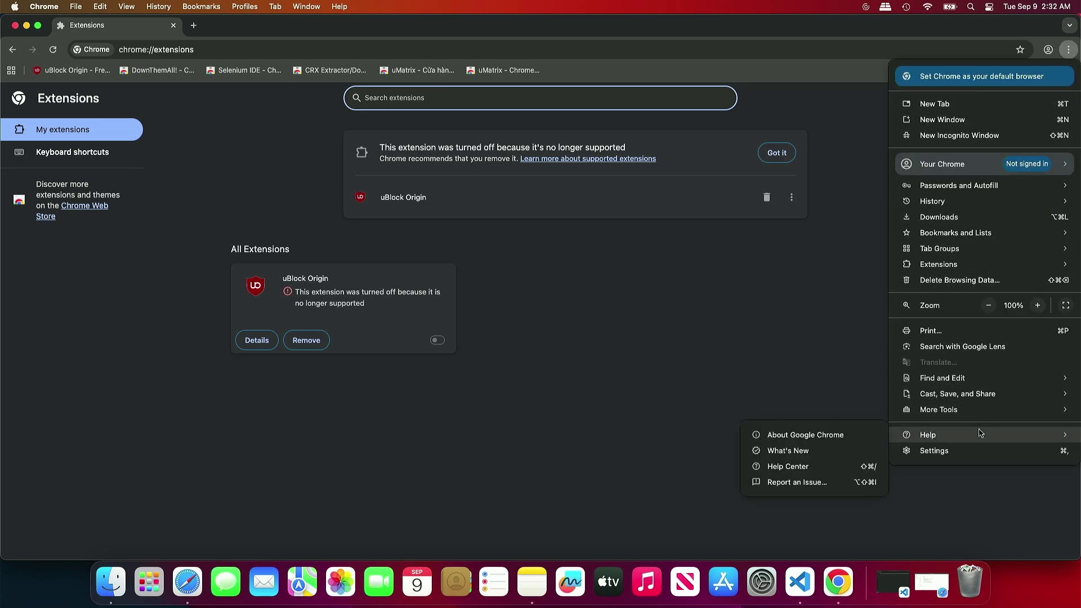
left_click(837, 440)
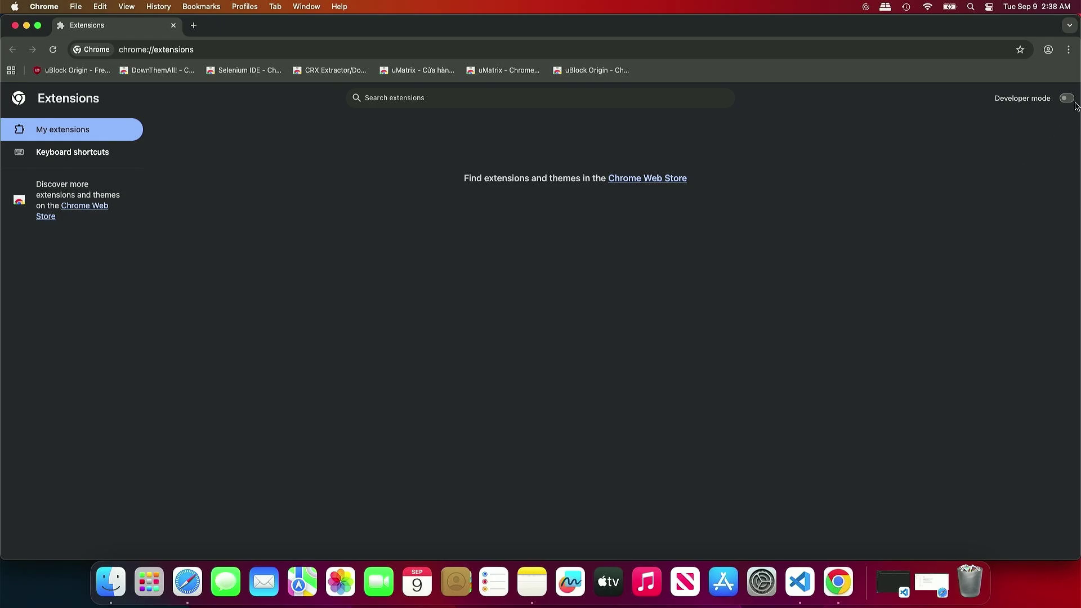
- Enable Developer mode, try loading the uBlock-Origin-Chrome-Web-Store folder unpacked, and dismiss the manifest error
left_click(1066, 98)
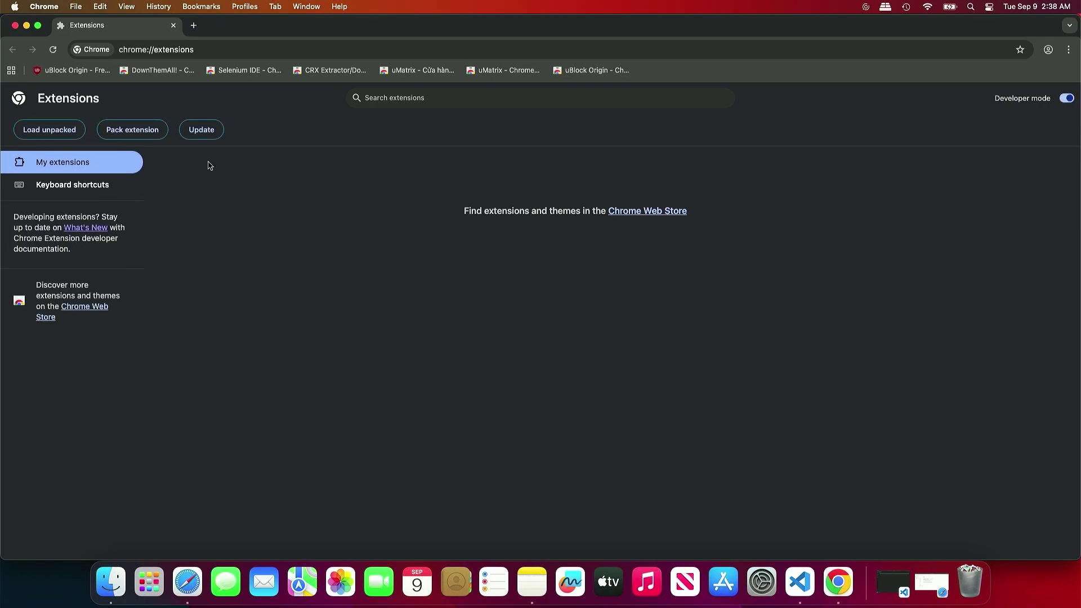
left_click(79, 136)
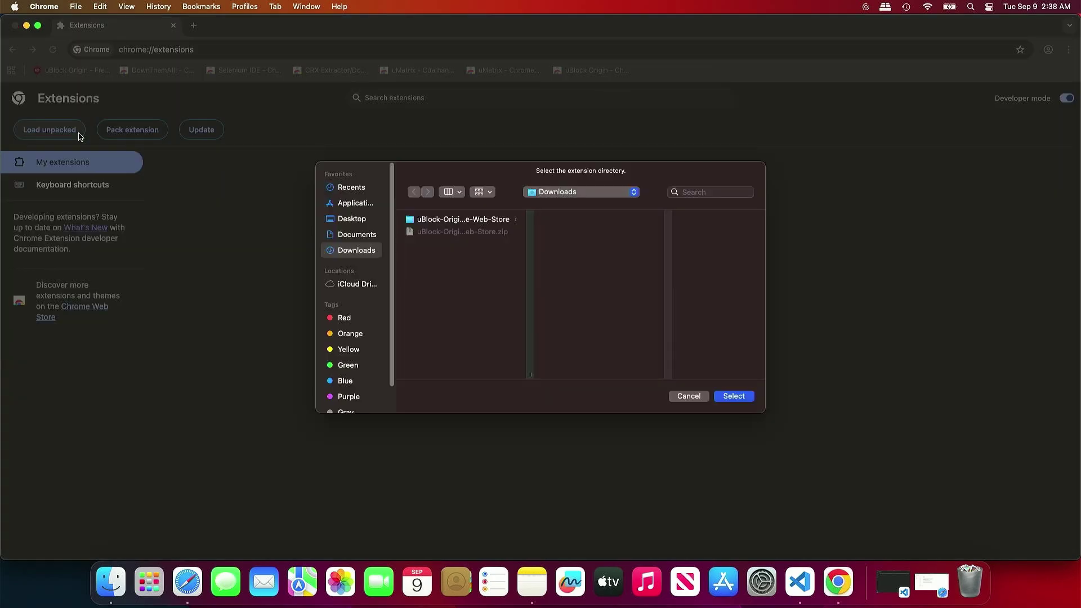
left_click(470, 221)
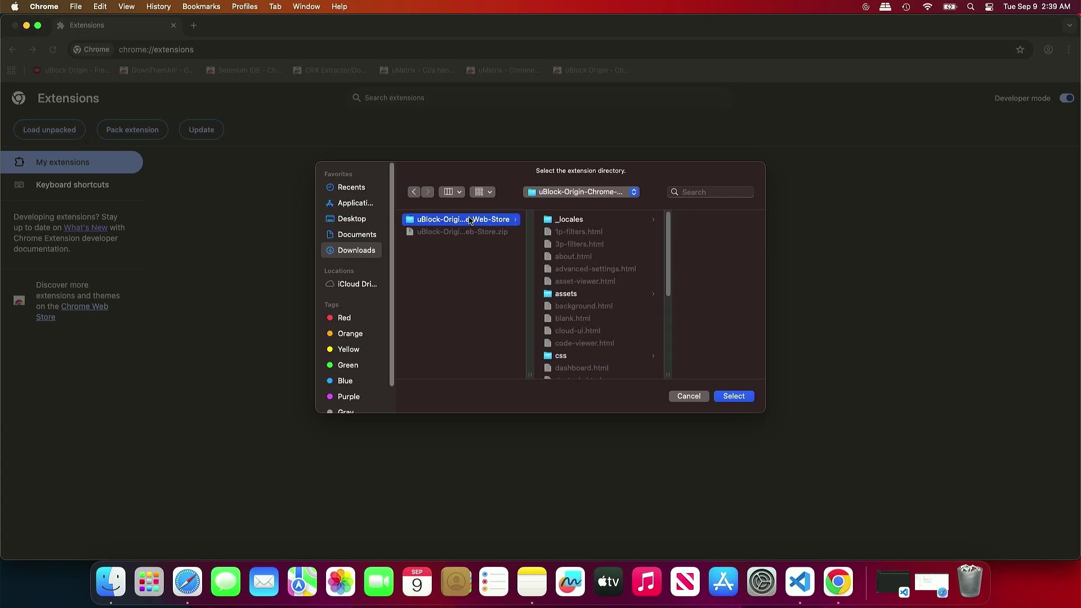
left_click(733, 396)
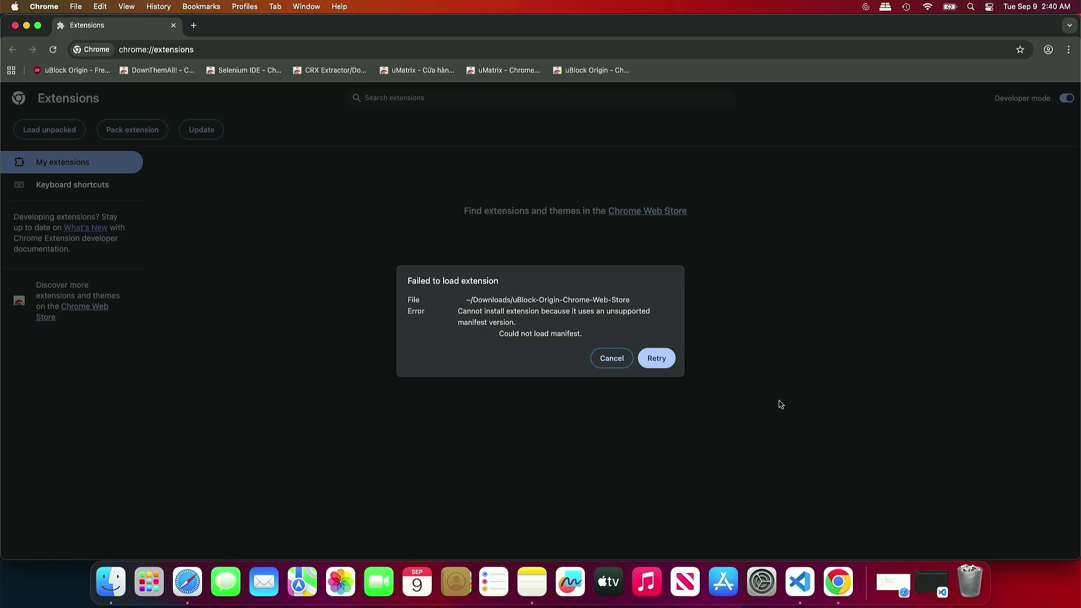
left_click(625, 367)
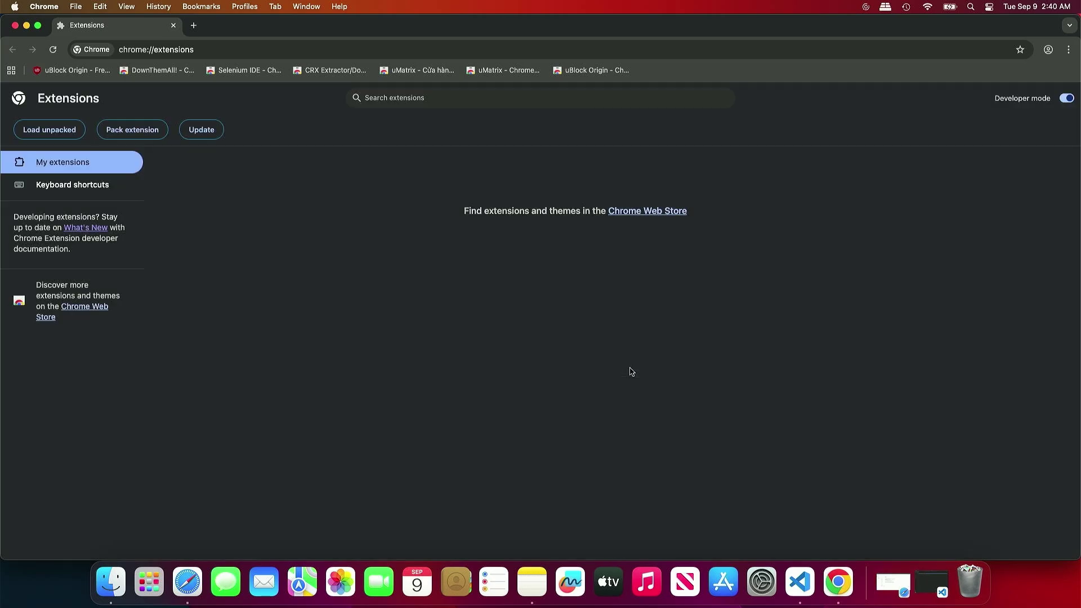
- Quit Google Chrome and launch Script Editor through a Spotlight search for 'script editor'
left_click(49, 8)
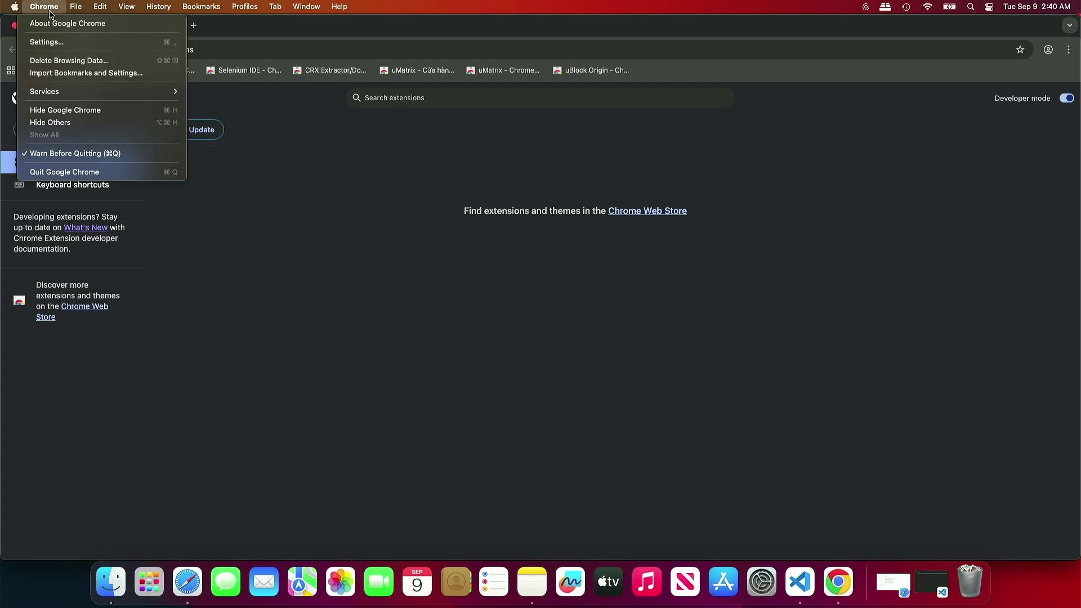
left_click(132, 172)
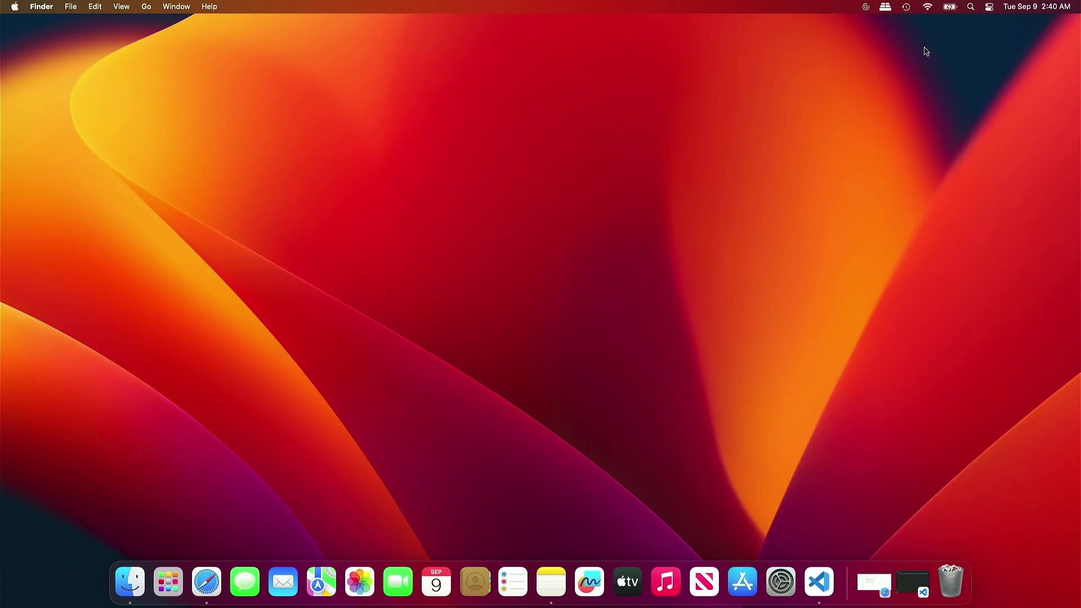
left_click(970, 9)
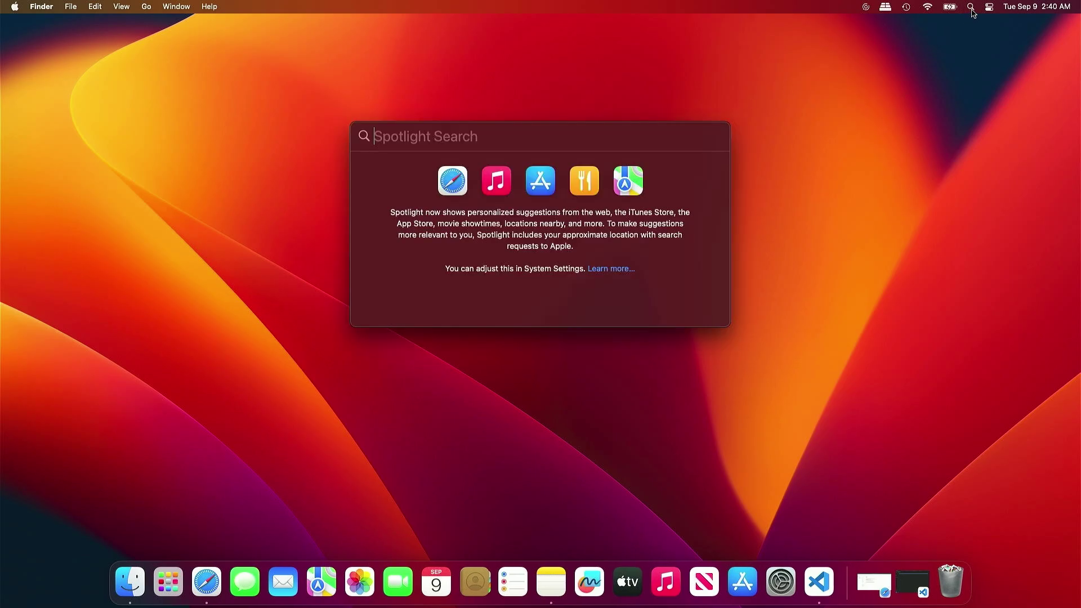
type("script editor")
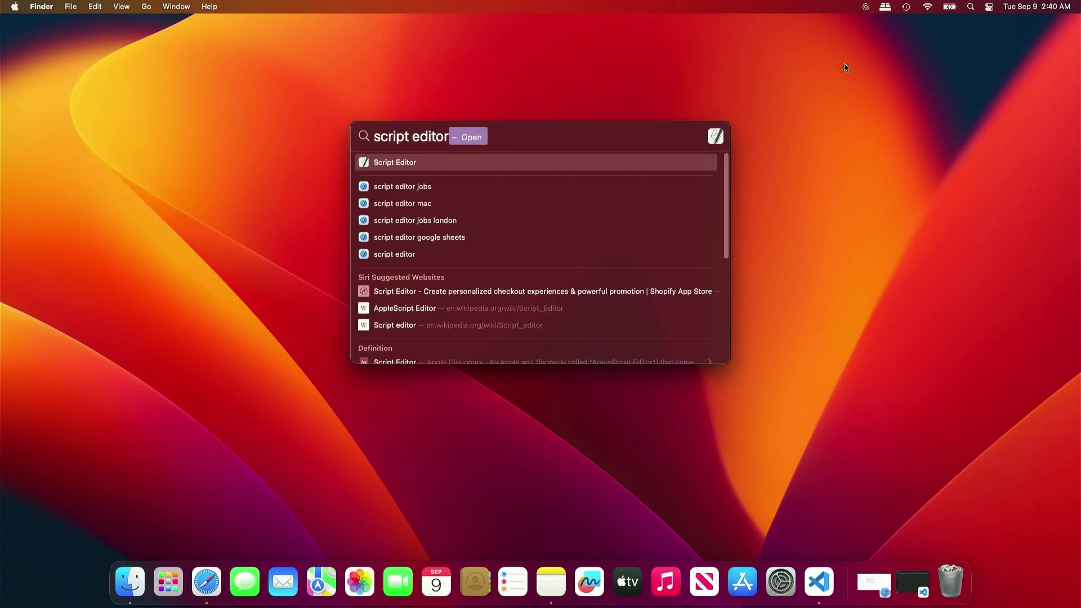
left_click(597, 163)
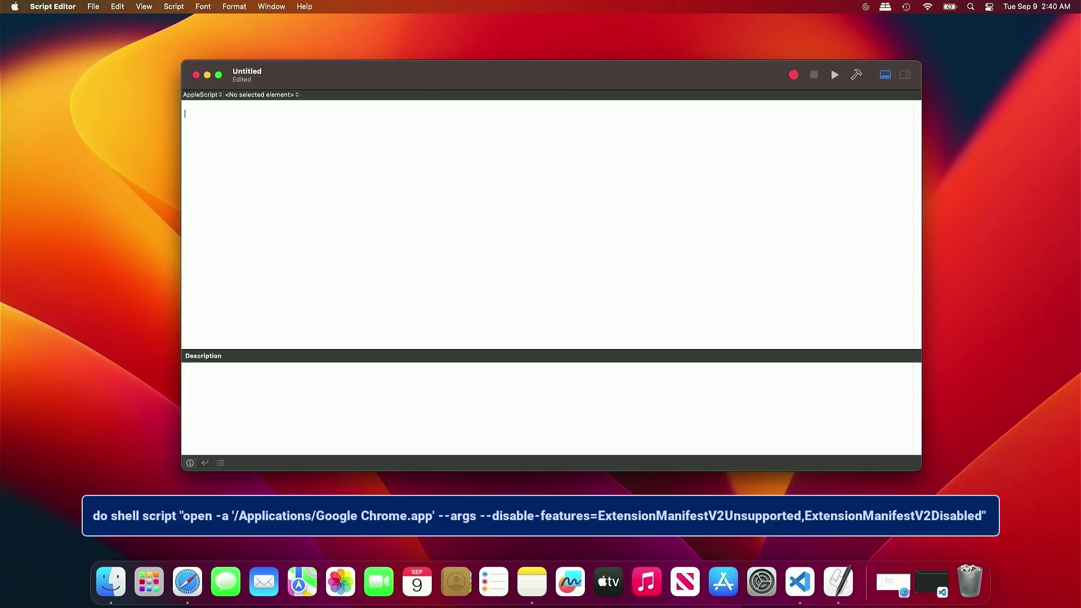
- Paste the do shell script line launching Chrome with ExtensionManifestV2Unsupported,ExtensionManifestV2Disabled disabled
type("do shell script \"open -a '/Applications/Google Chrome.app' --args --disable-features=ExtensionManifestV2Unsupported,ExtensionManifestV2Disabled\"")
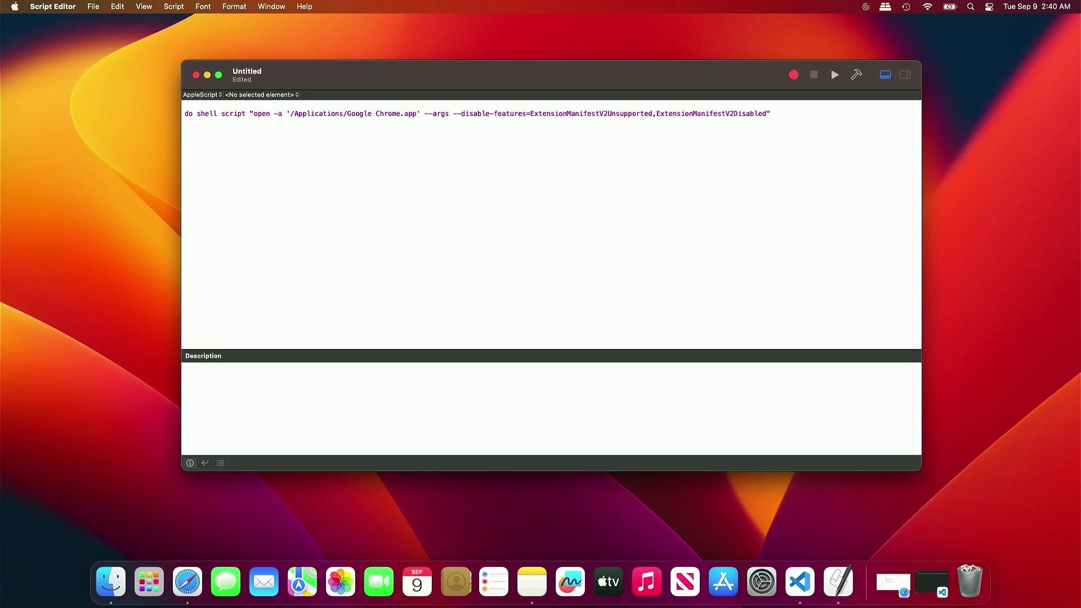
- Save the script as an Application named Chrome-MV2 in the Applications folder
left_click(94, 8)
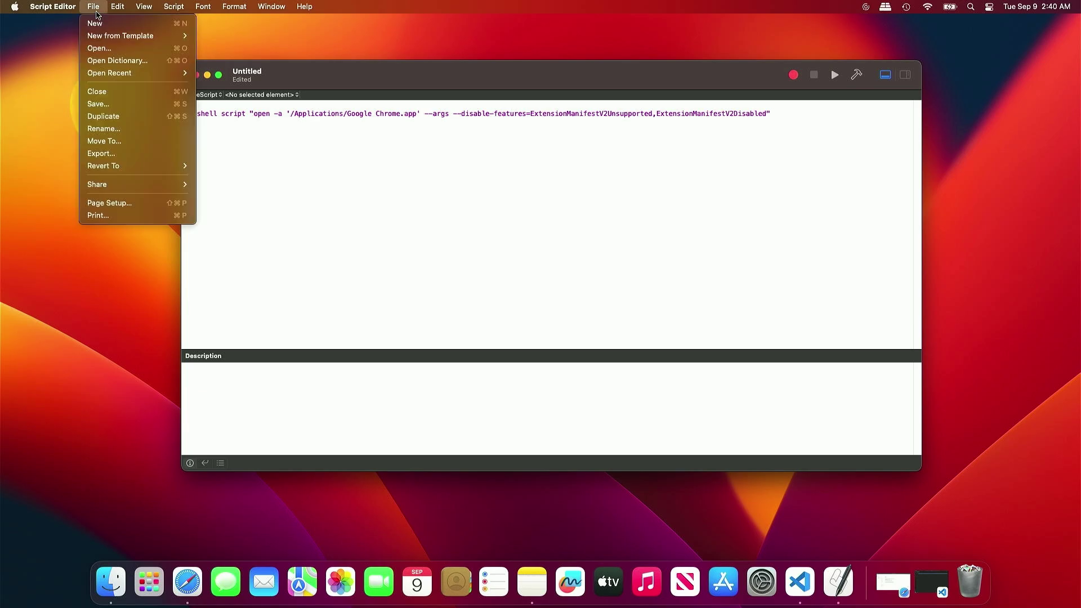
left_click(141, 105)
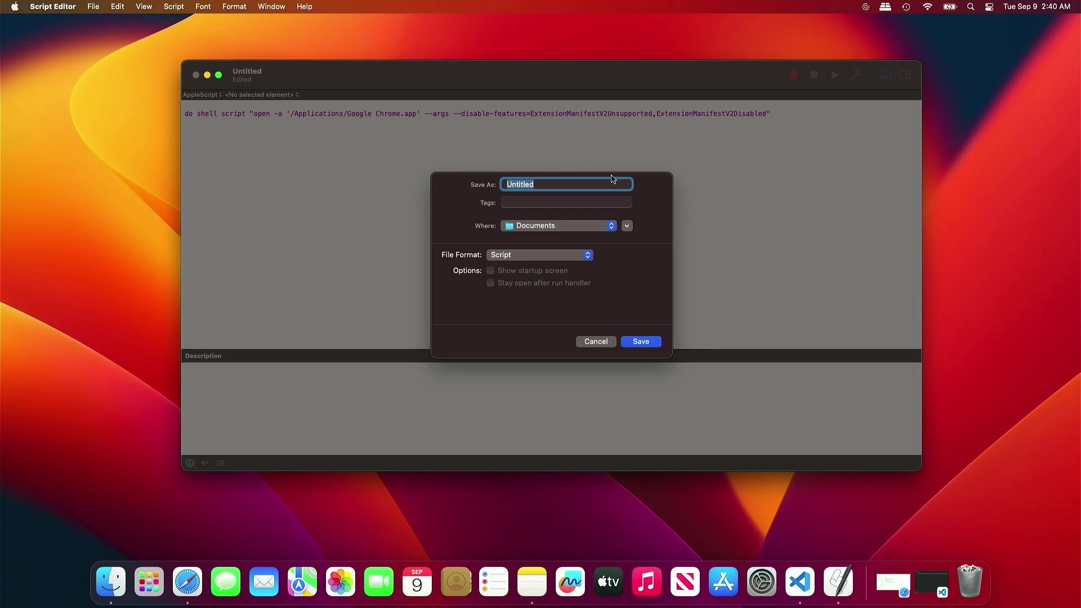
type("Chrome-MV2")
left_click(592, 227)
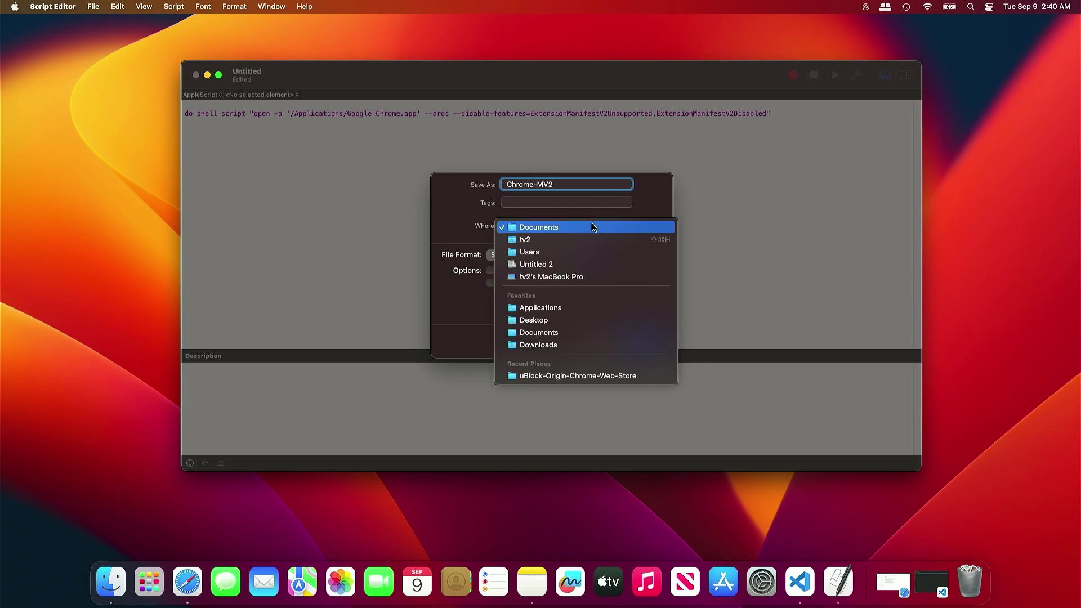
left_click(590, 307)
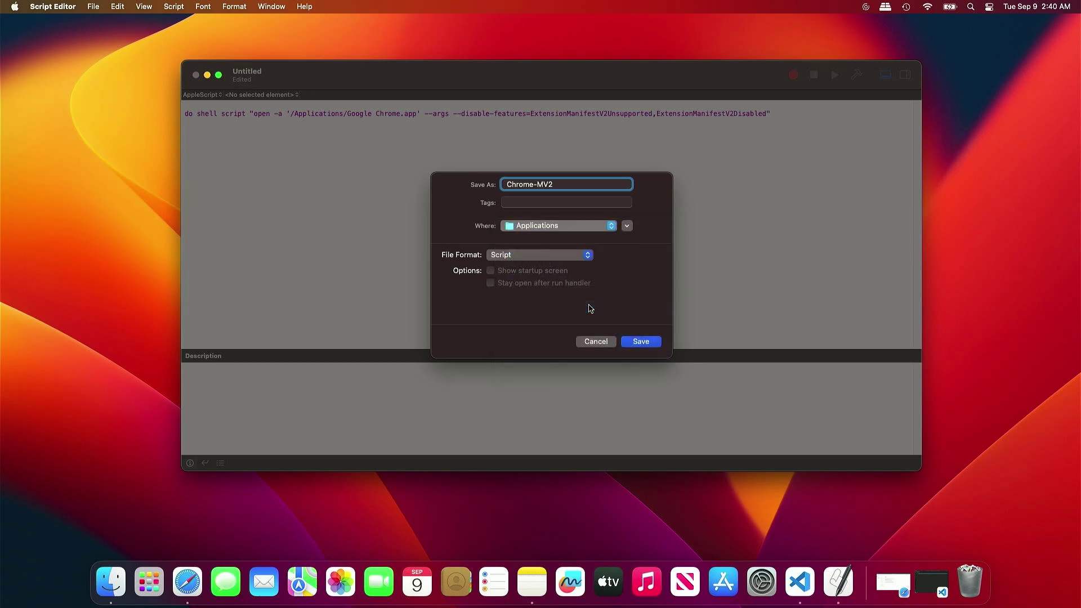
left_click(571, 259)
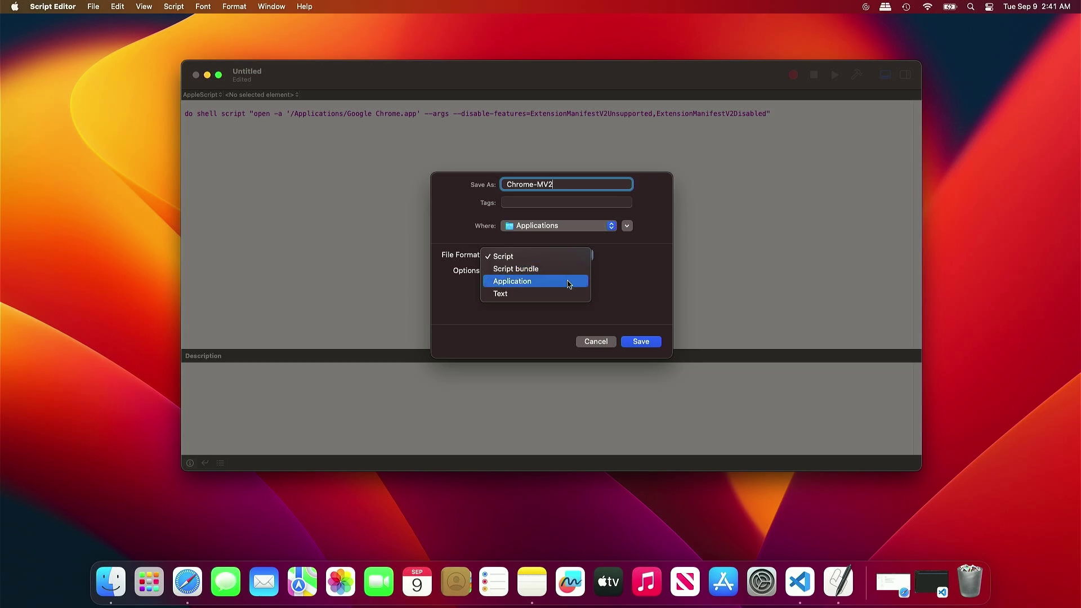
left_click(569, 282)
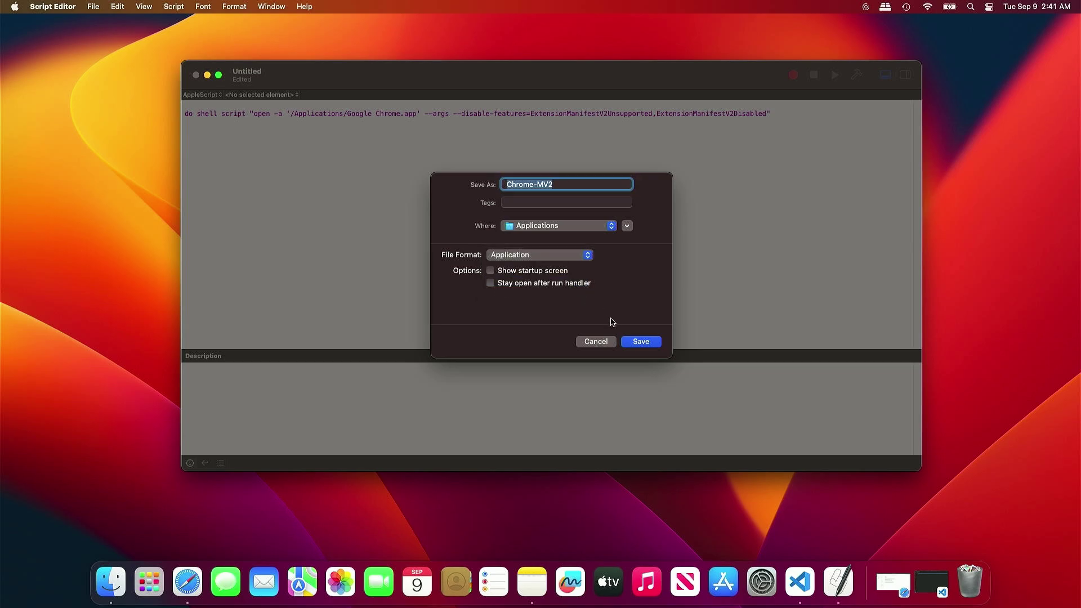
left_click(643, 343)
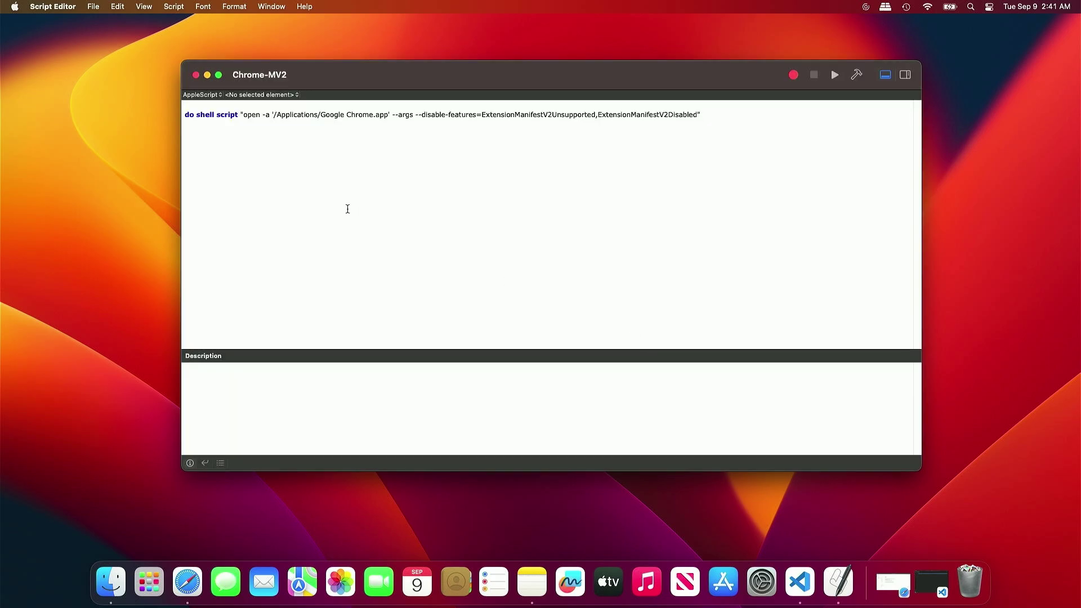
- Close the Chrome-MV2 script window and run the Chrome-MV2 app from Launchpad
left_click(196, 75)
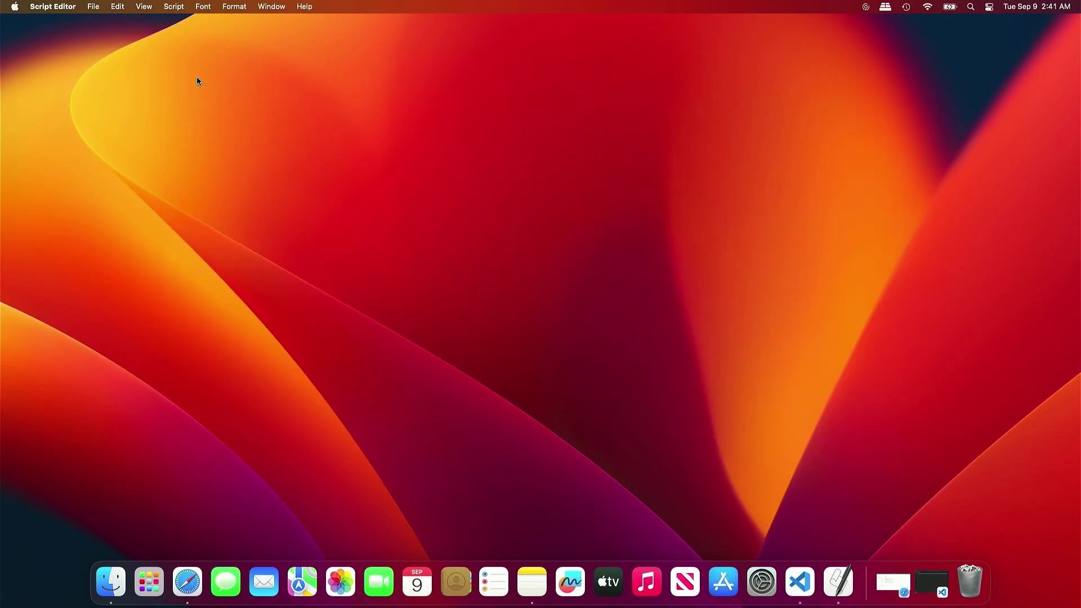
left_click(151, 585)
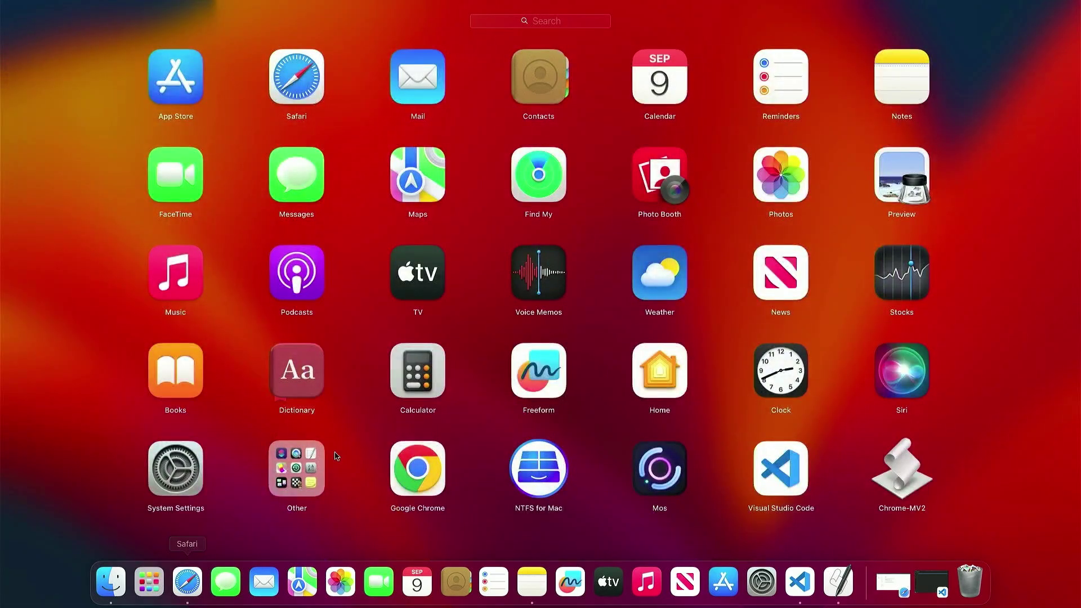
left_click(910, 477)
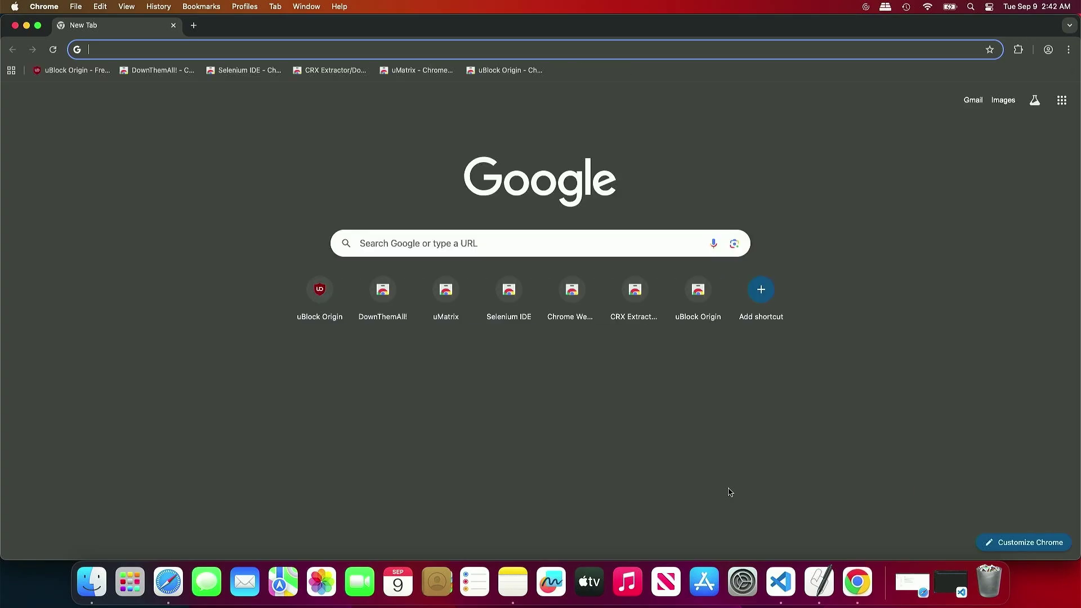
- Check uBlock Origin on the Extensions page, pin it to the toolbar, and open its panel
left_click(1016, 52)
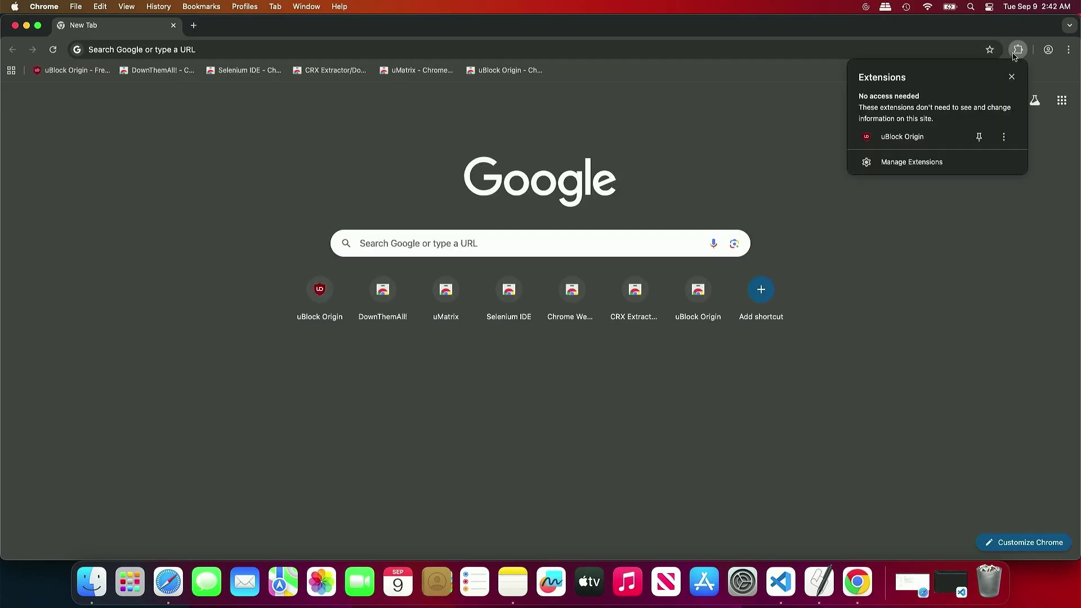
left_click(968, 162)
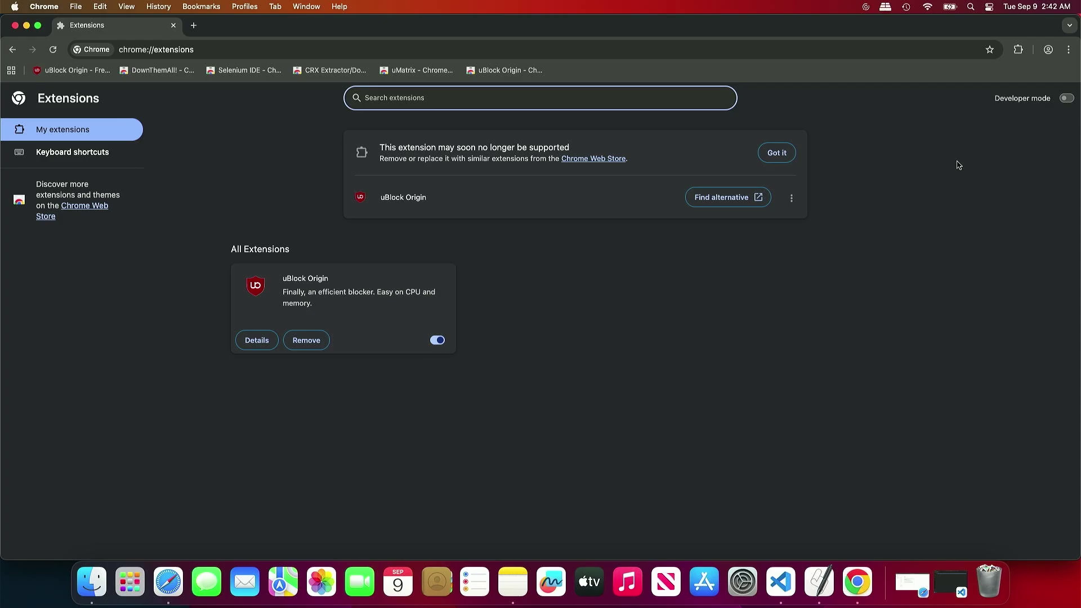
left_click(1018, 50)
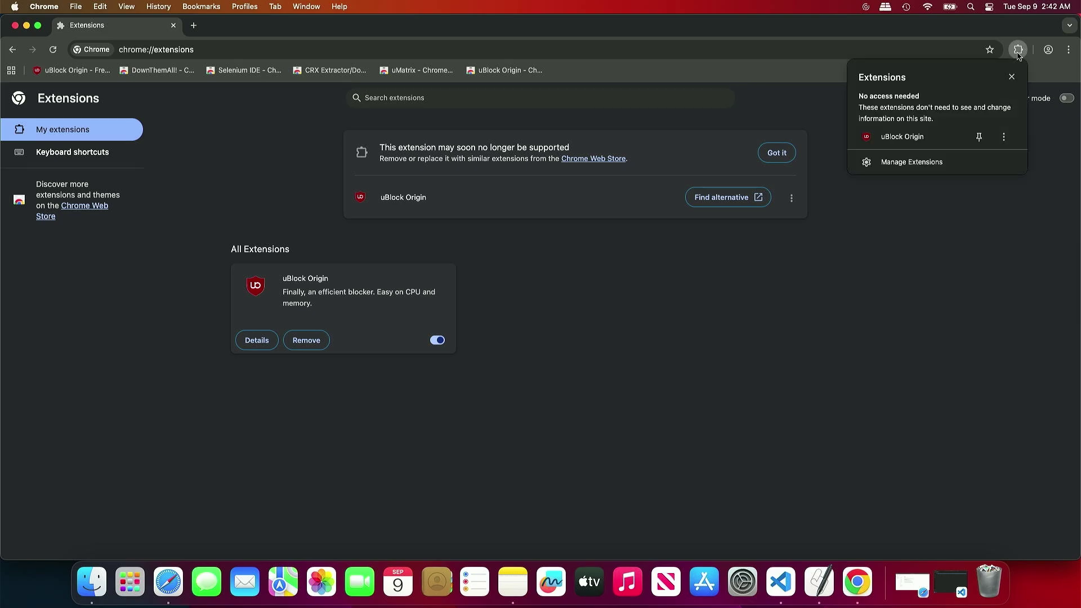
left_click(979, 136)
left_click(996, 50)
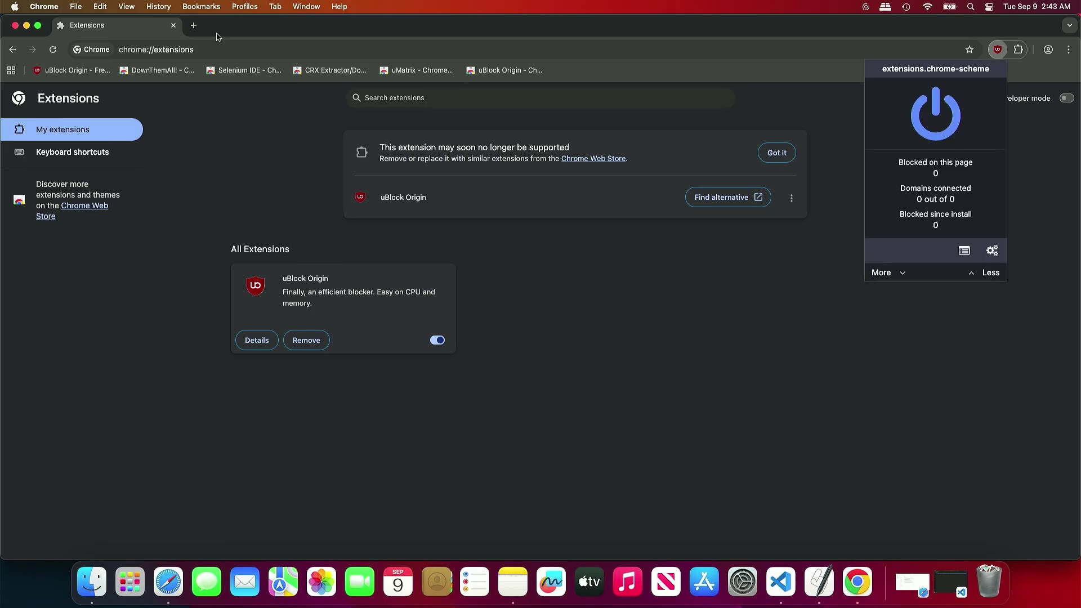
- Add uMatrix to Chrome from its Web Store bookmark in a new tab, then return to Extensions
left_click(194, 25)
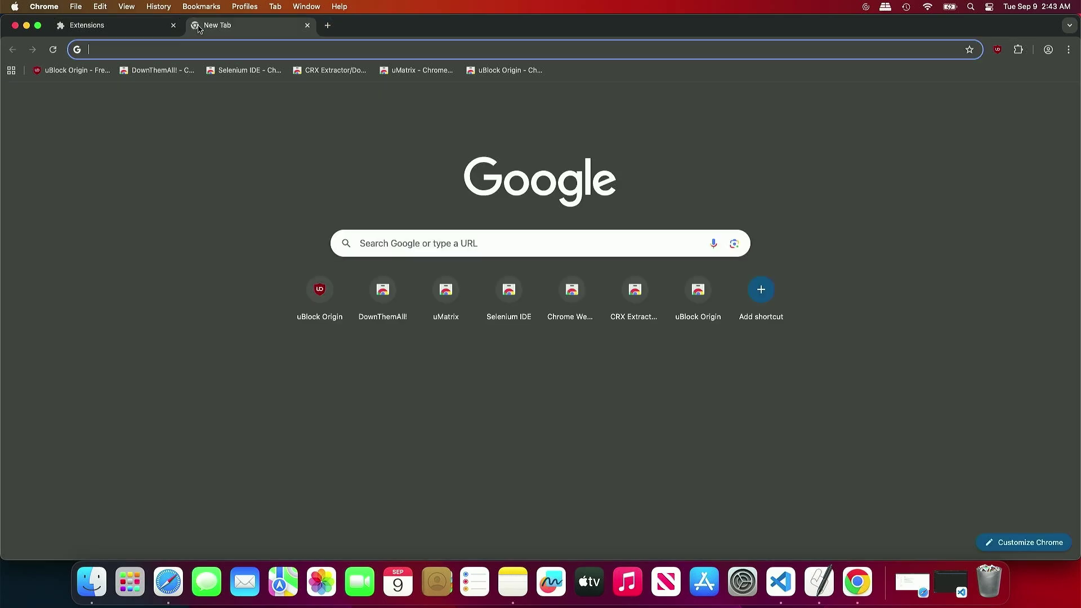
left_click(416, 74)
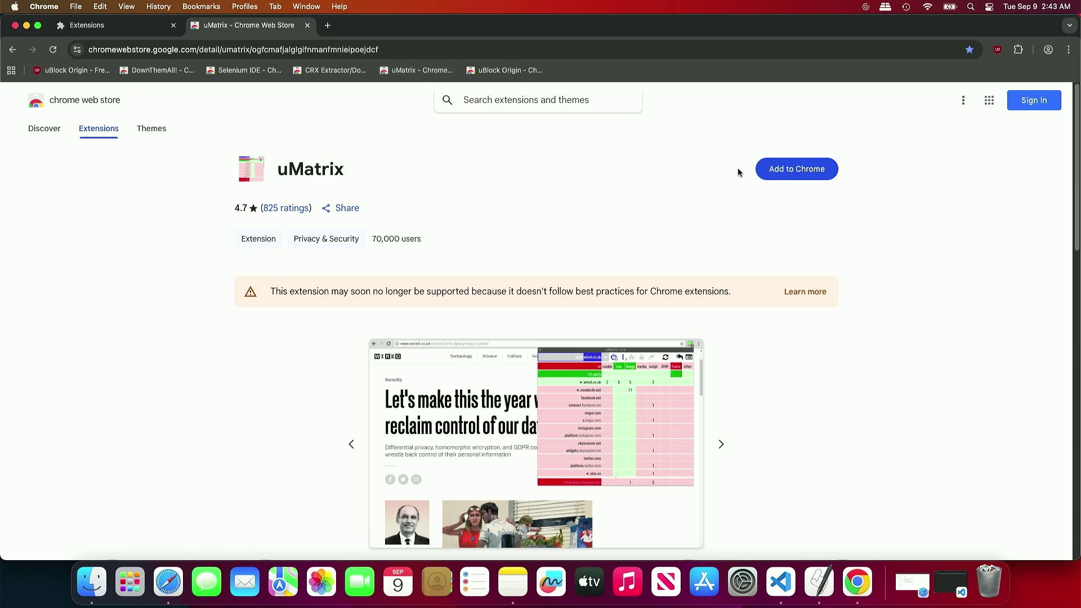
left_click(820, 179)
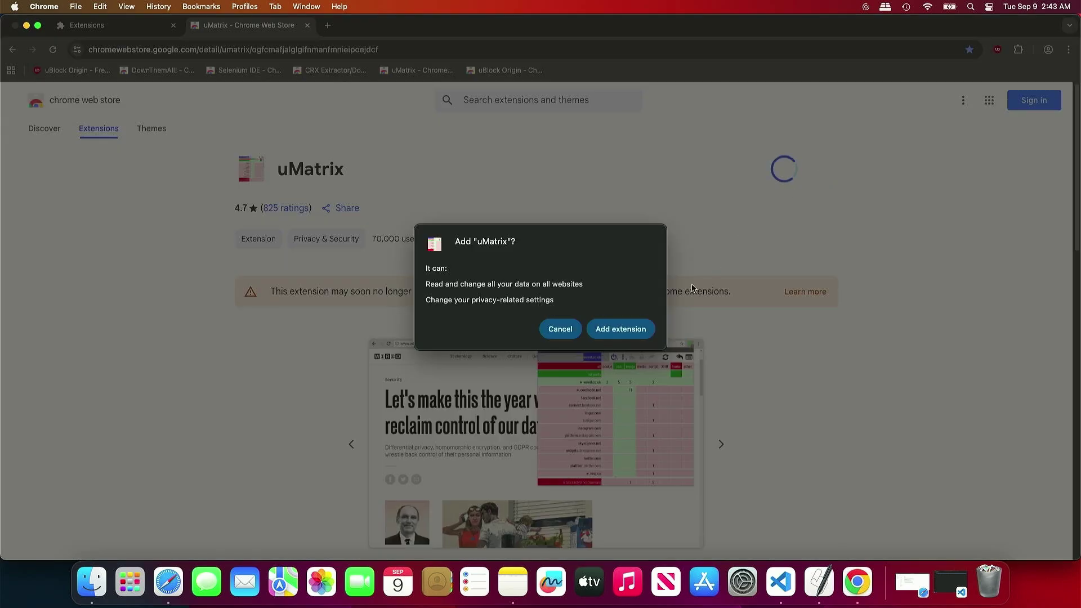
left_click(647, 328)
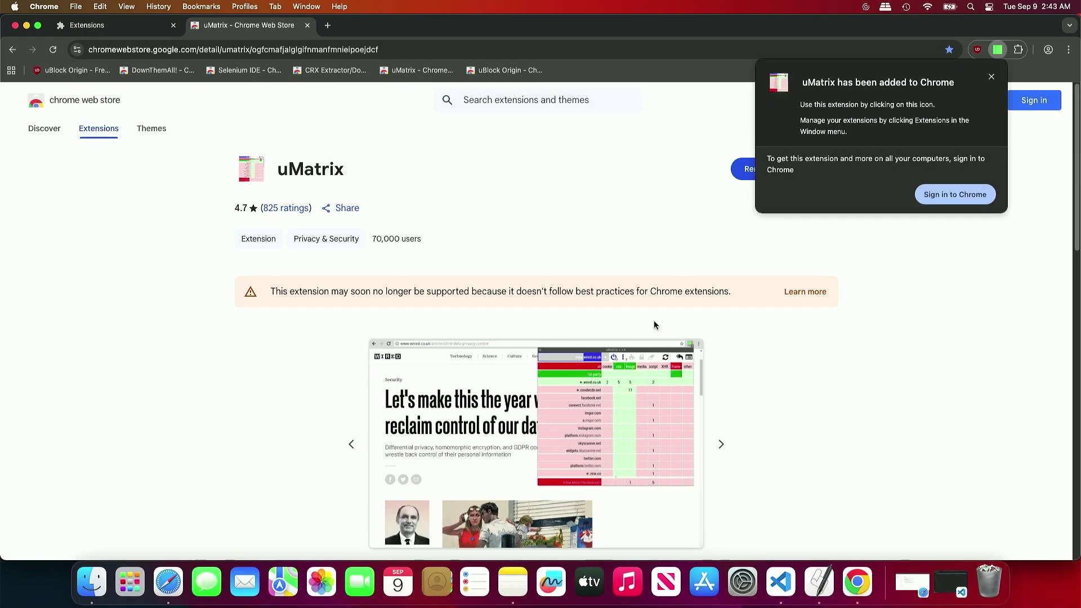
left_click(152, 26)
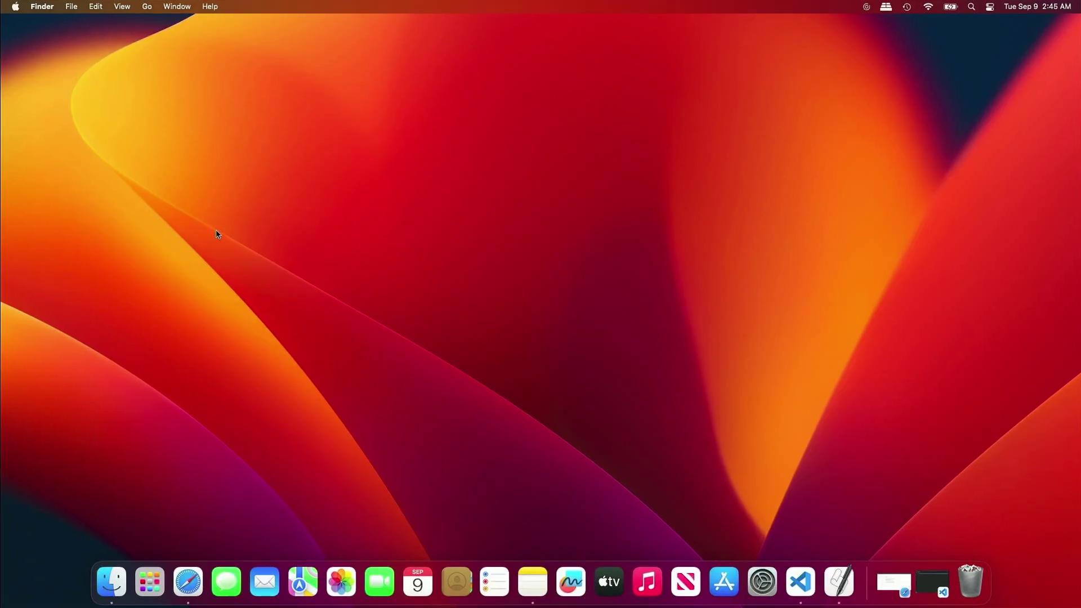
- Relaunch Google Chrome from Launchpad, open Manage Extensions, and add a blank new tab
left_click(161, 583)
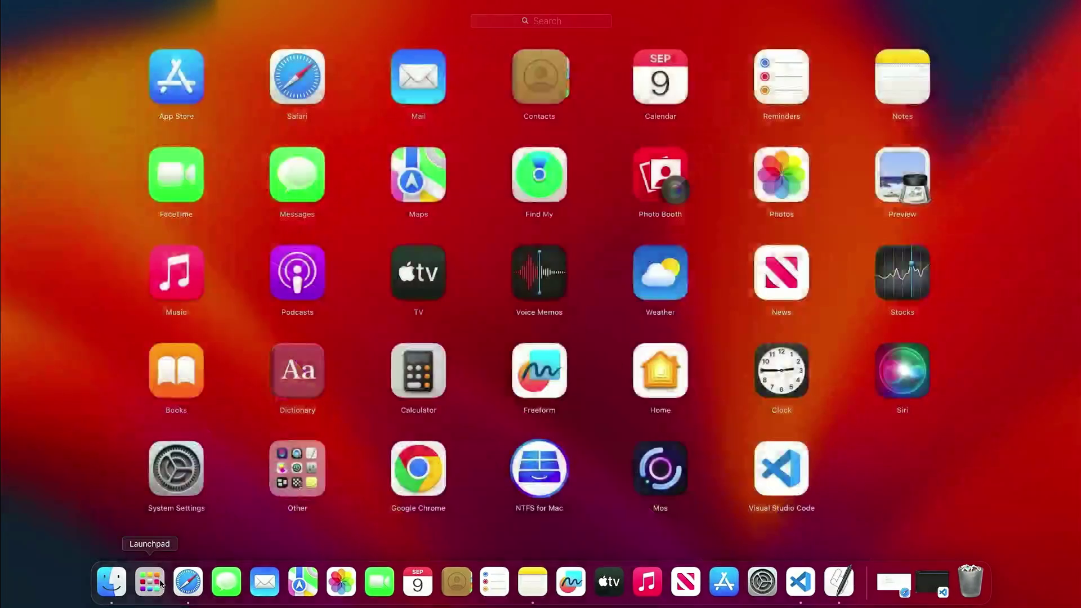
left_click(405, 478)
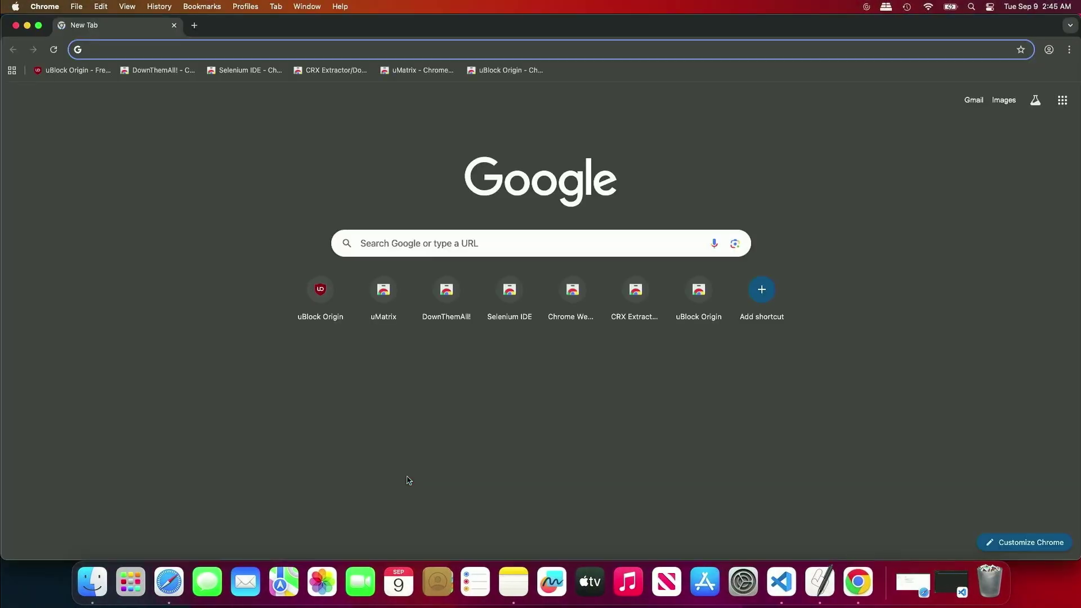
left_click(1069, 51)
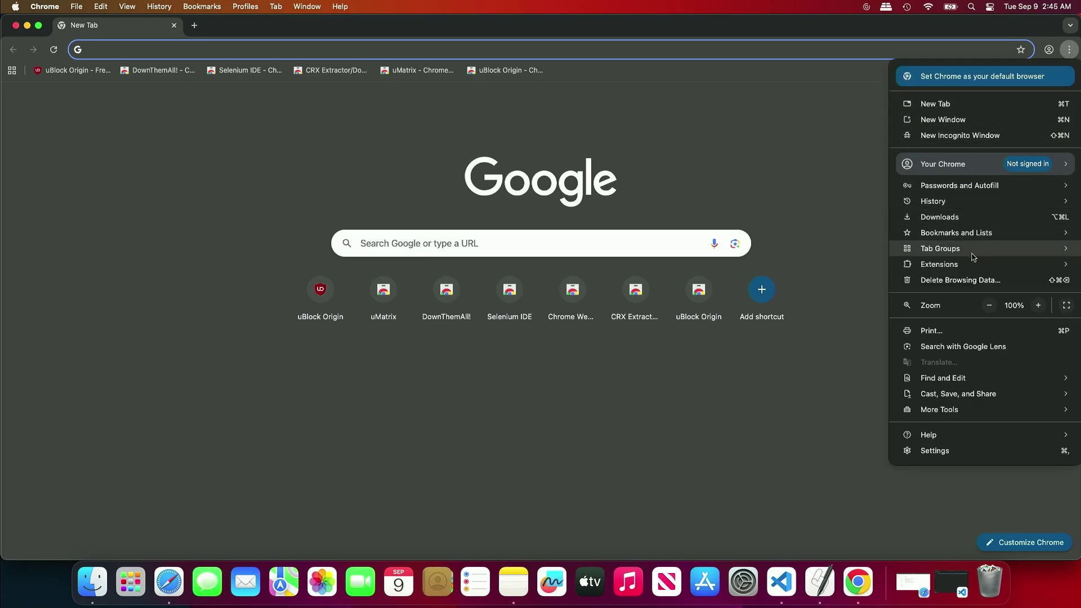
mouse_move(967, 264)
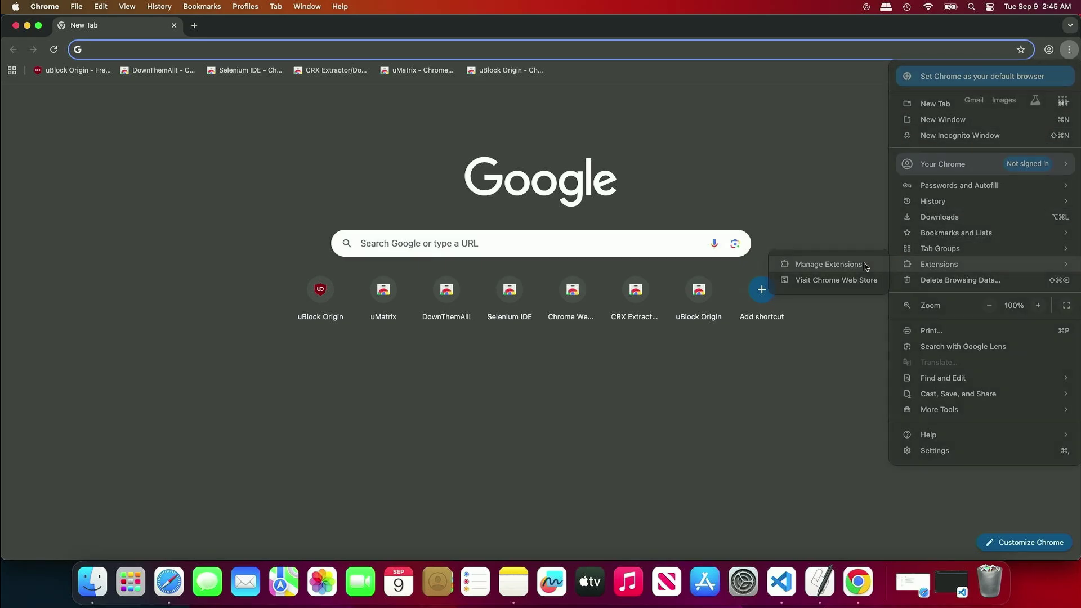
left_click(865, 266)
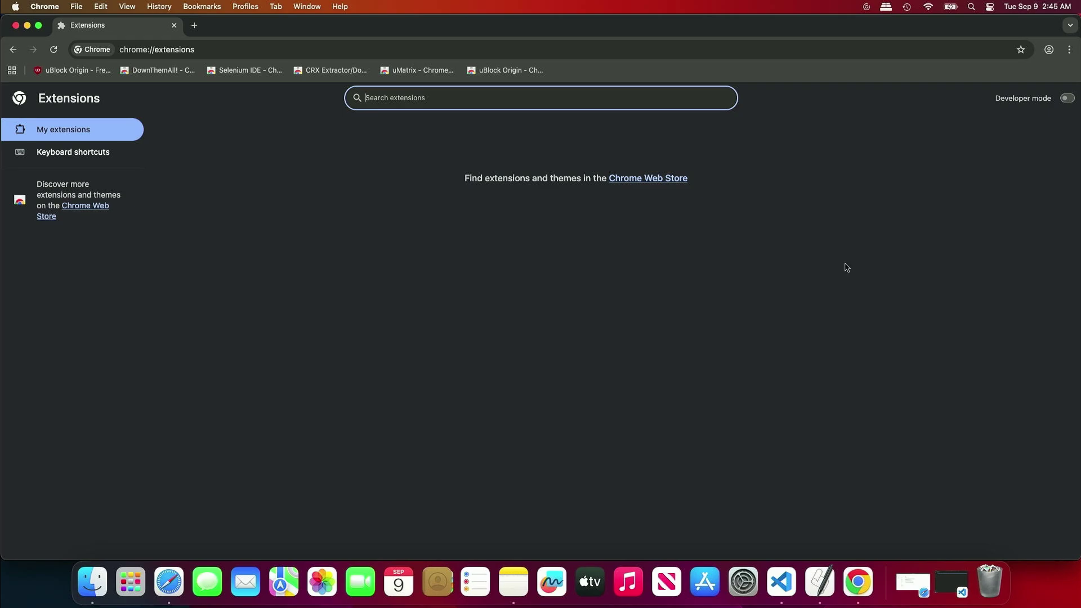
left_click(195, 25)
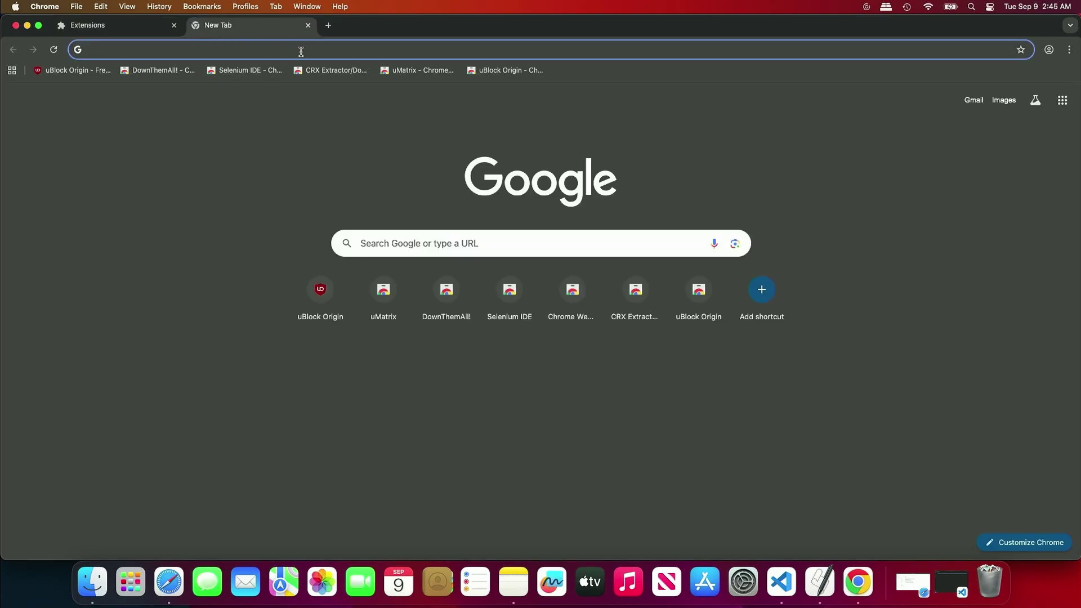
- Go to chrome://flags and search the flags for 'm1'
type("chrome://flags/")
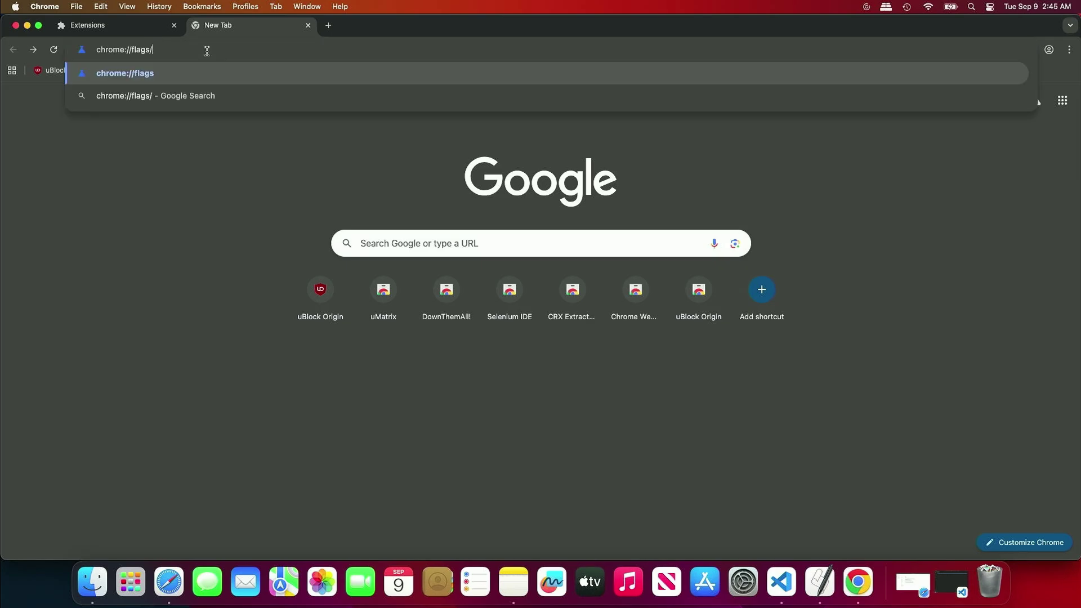
key("Return")
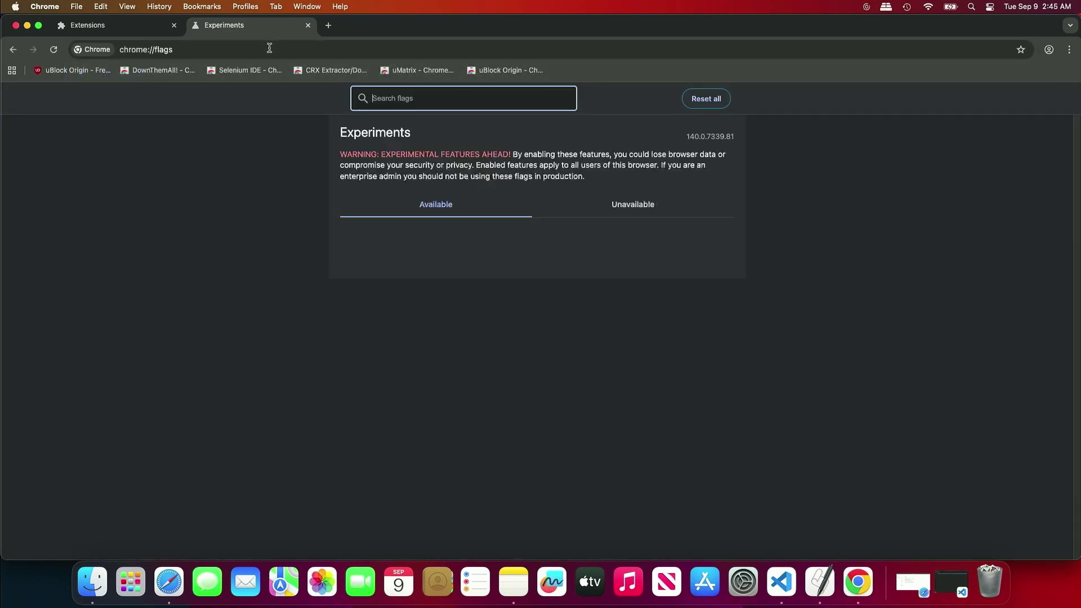
left_click(448, 102)
type("m1")
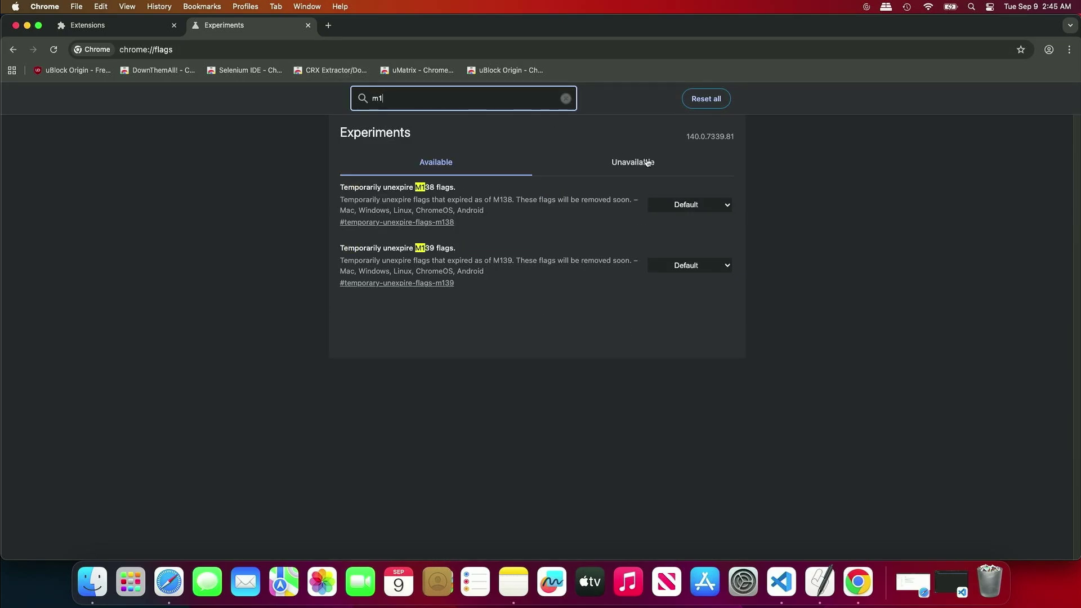
- Set Temporarily unexpire M138 and M139 flags to Enabled and relaunch Chrome
left_click(702, 204)
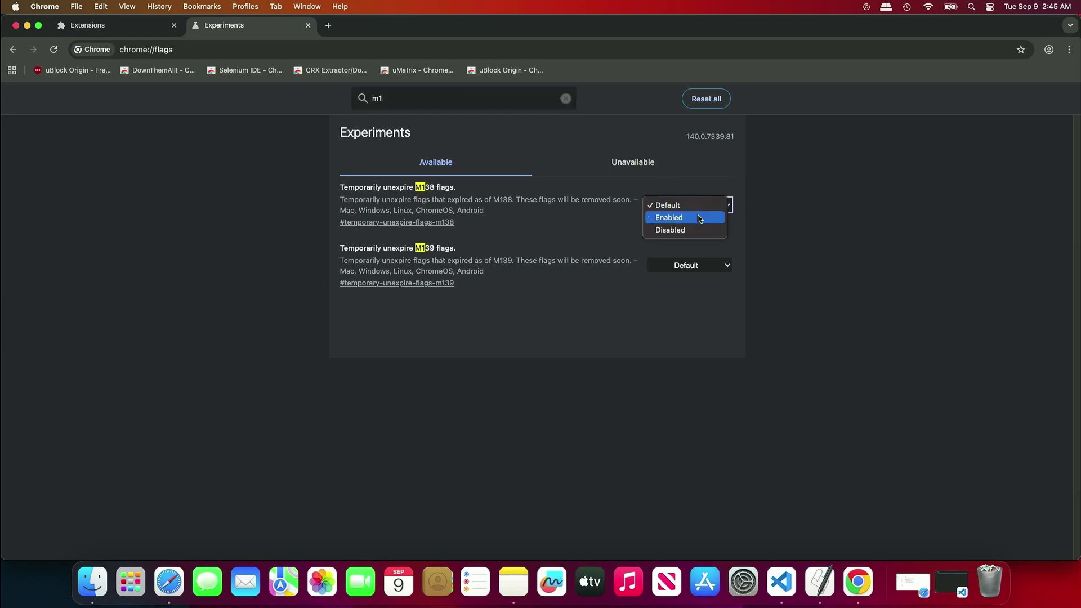
left_click(700, 218)
left_click(717, 272)
left_click(718, 279)
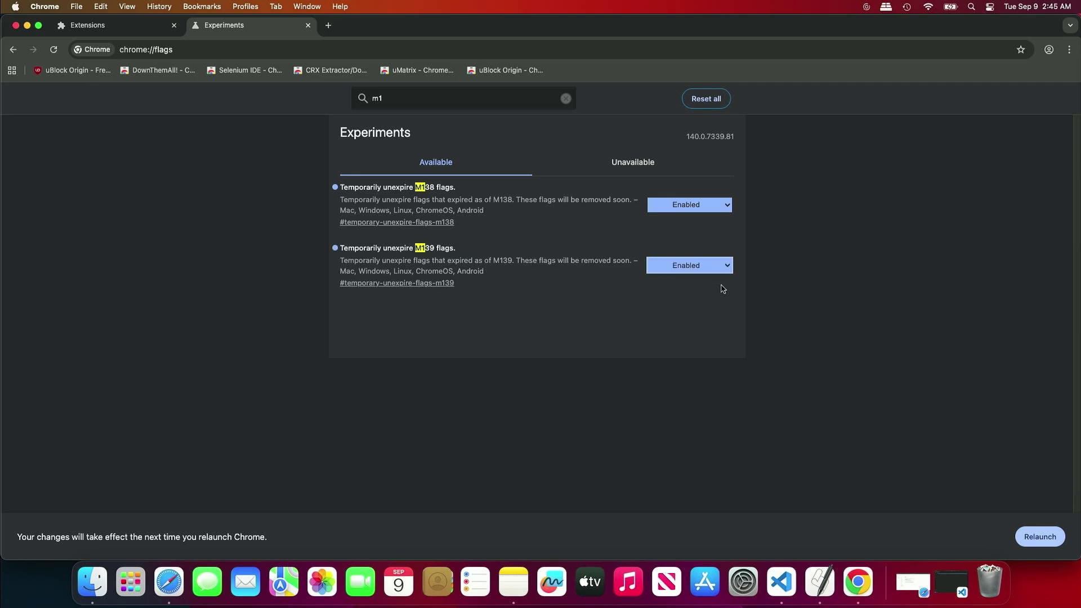
left_click(1040, 537)
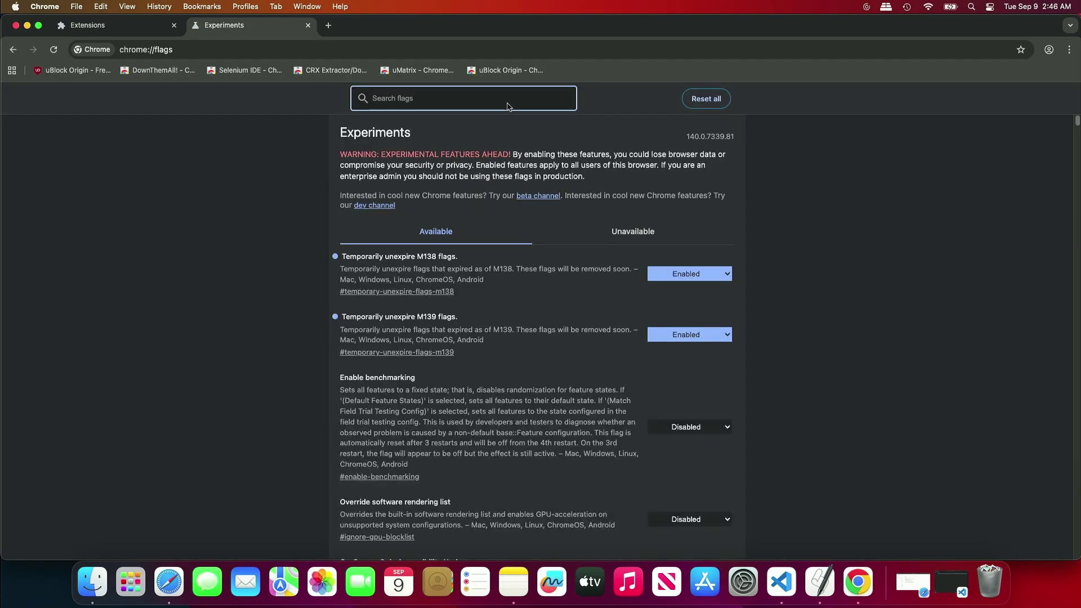
- Filter flags for 'mv2', set Allow legacy extension manifest versions to Enabled, and relaunch Chrome
type("mv2")
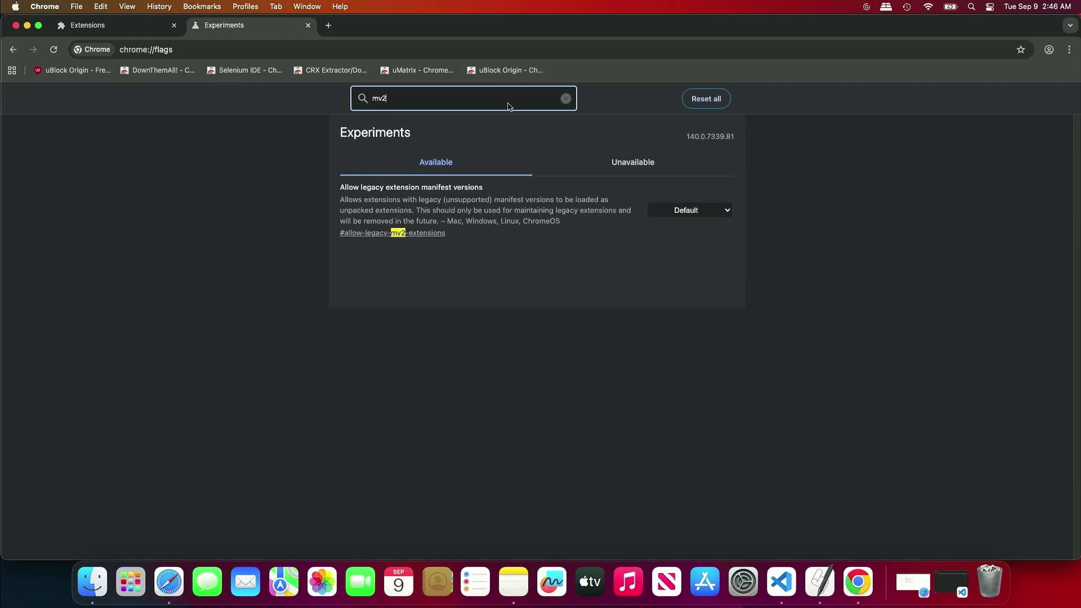
left_click(702, 211)
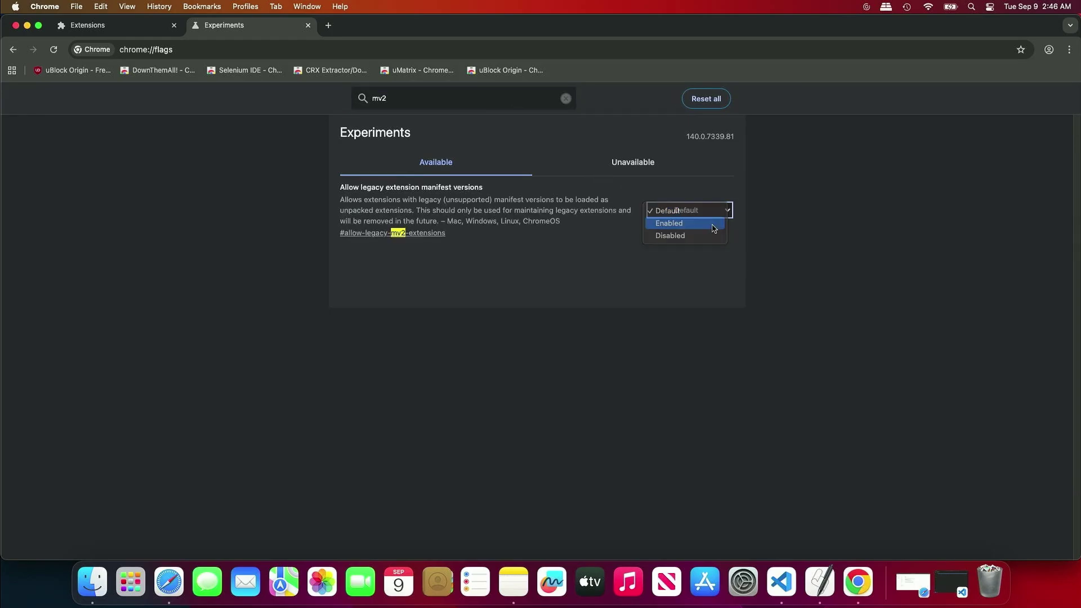
left_click(714, 225)
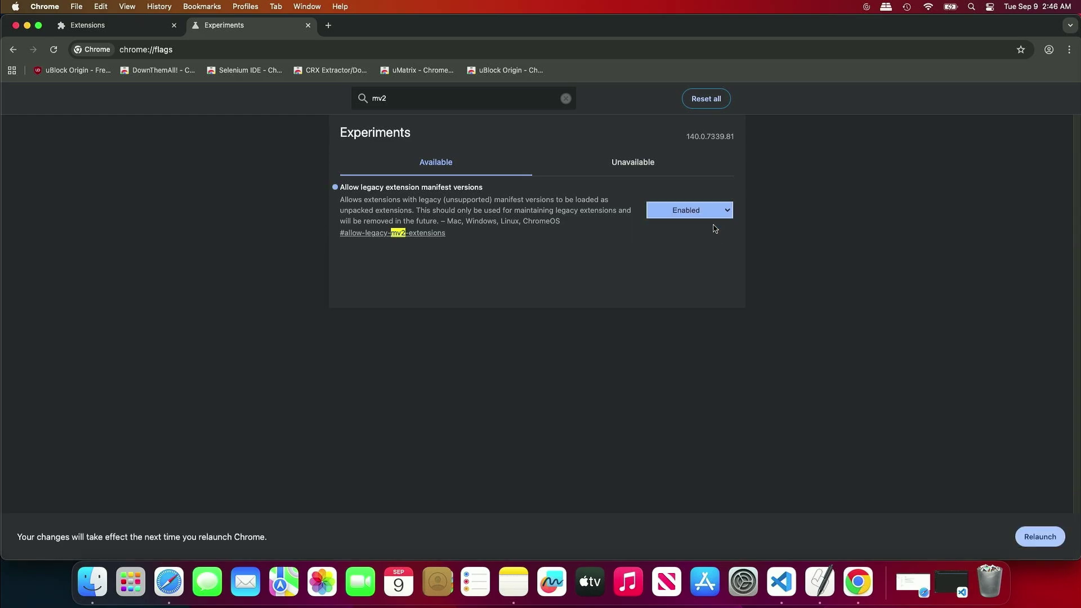
left_click(1025, 532)
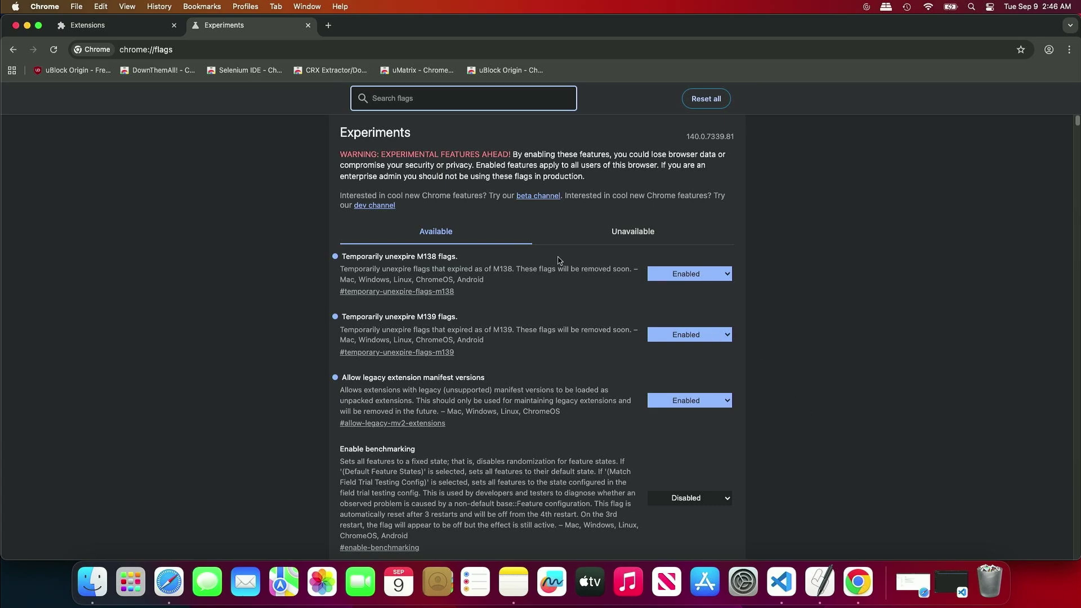
- Visit the uBlock Origin site and repository, then add CRX Extractor/Downloader from its Web Store page
left_click(79, 74)
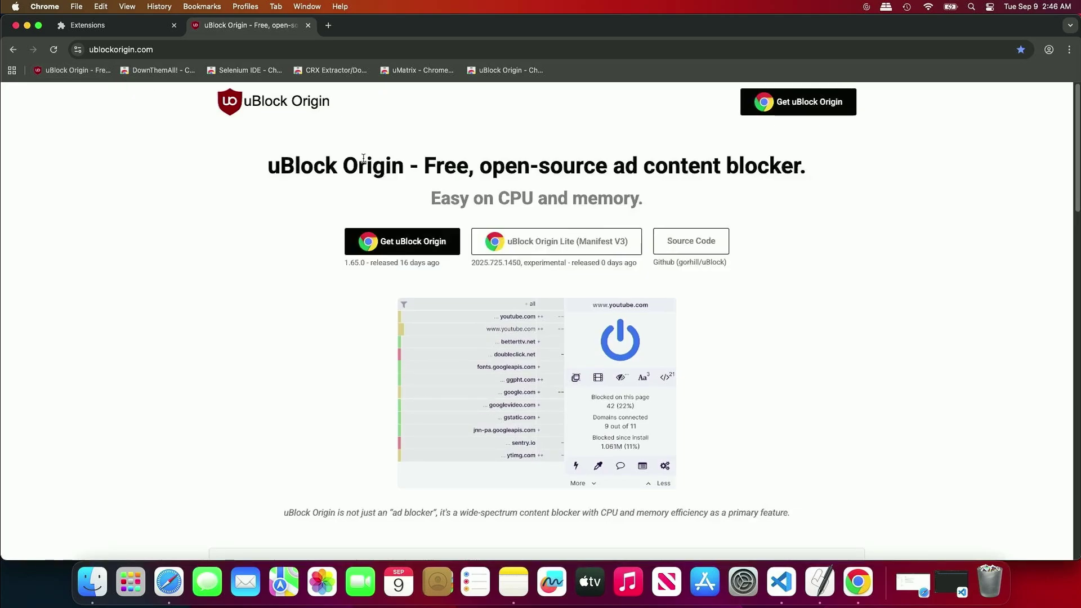
left_click(697, 245)
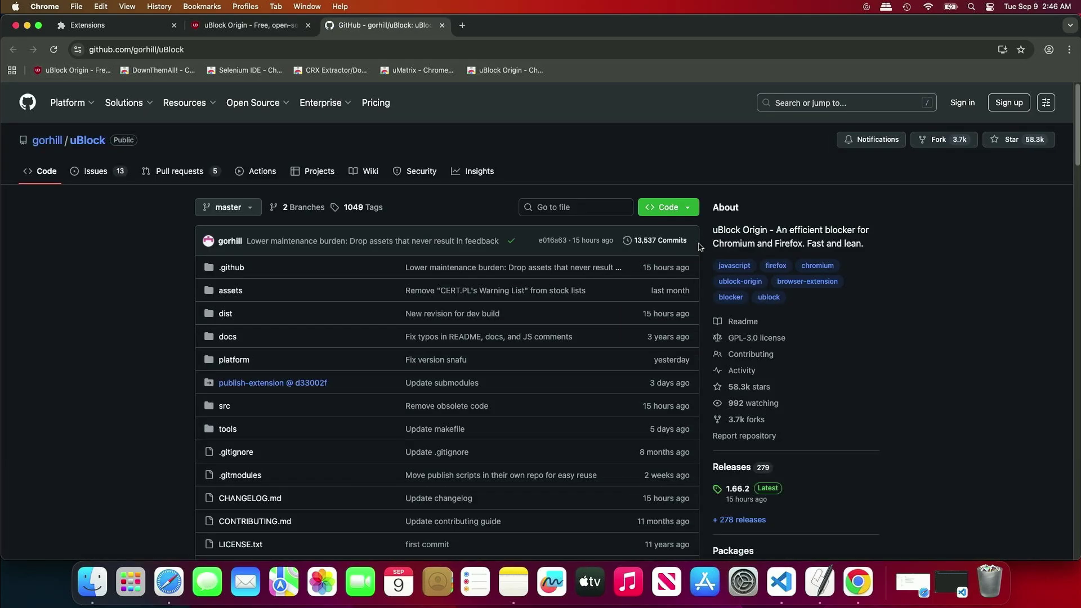
left_click(325, 73)
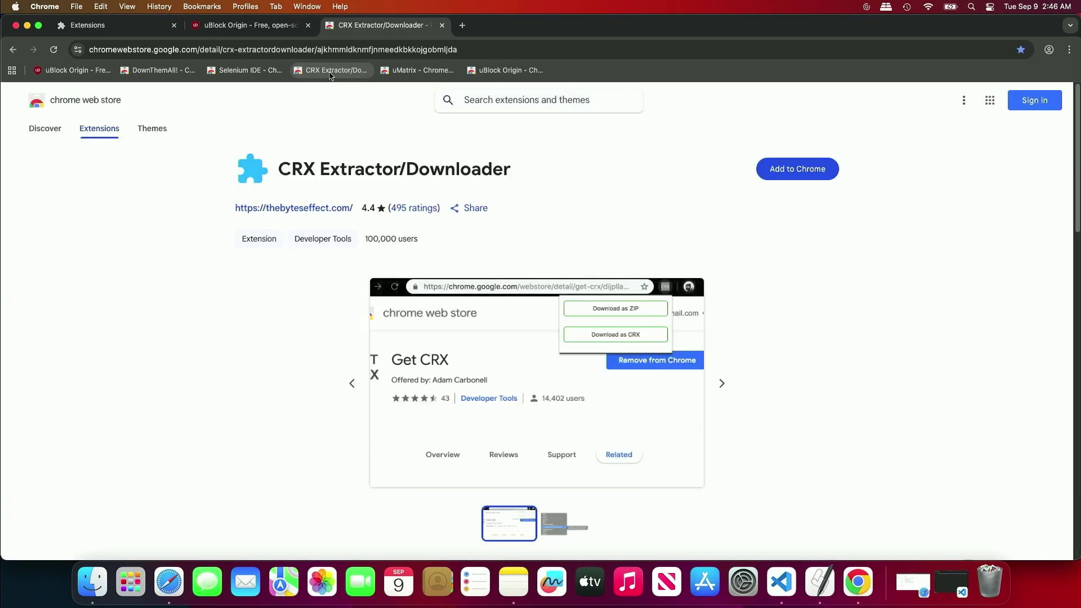
left_click(803, 160)
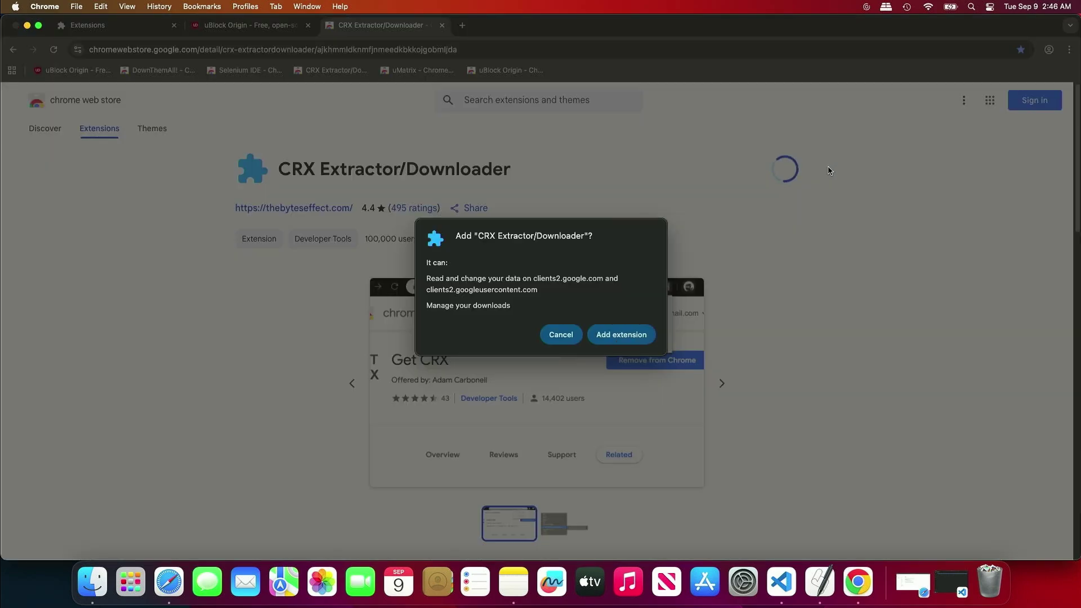
left_click(642, 334)
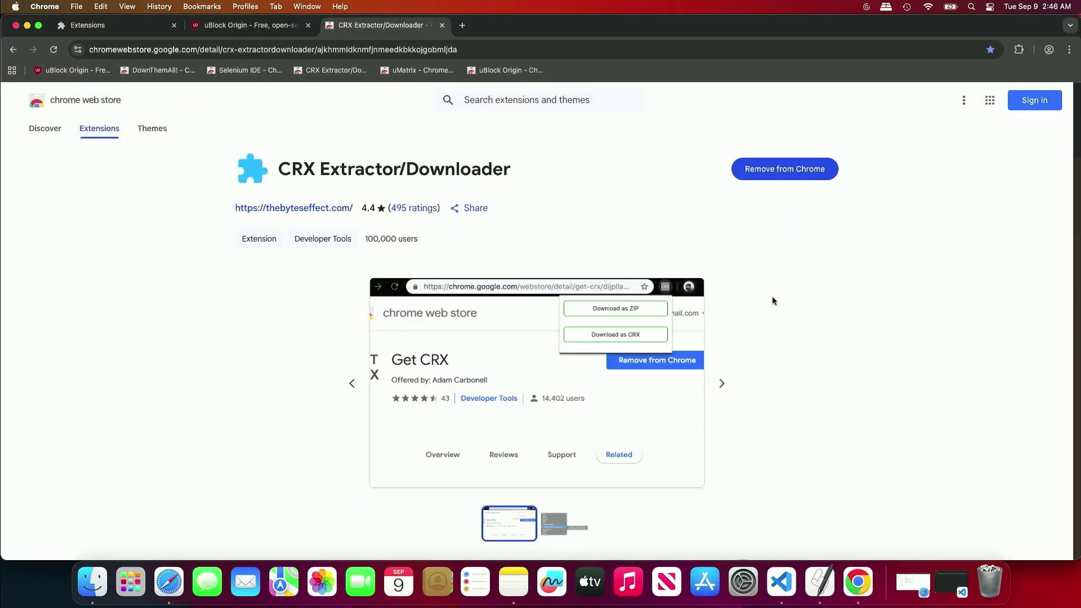
- Pin CRX Extractor, then save uBlock Origin's store listing as uBlock-Origin-Chrome-Web-Store.zip in Downloads
left_click(1017, 50)
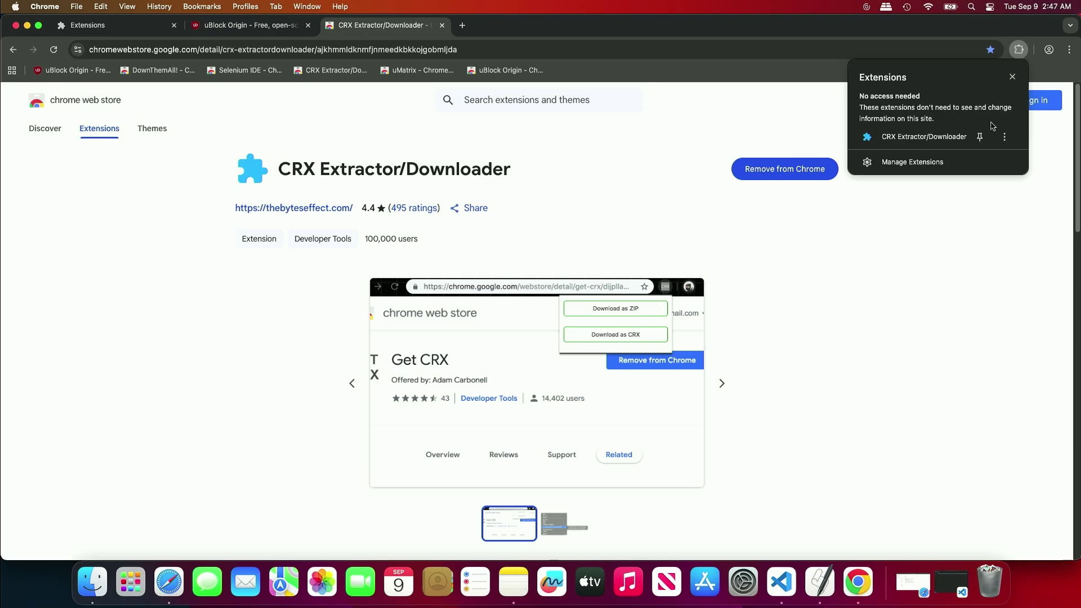
left_click(979, 137)
left_click(279, 27)
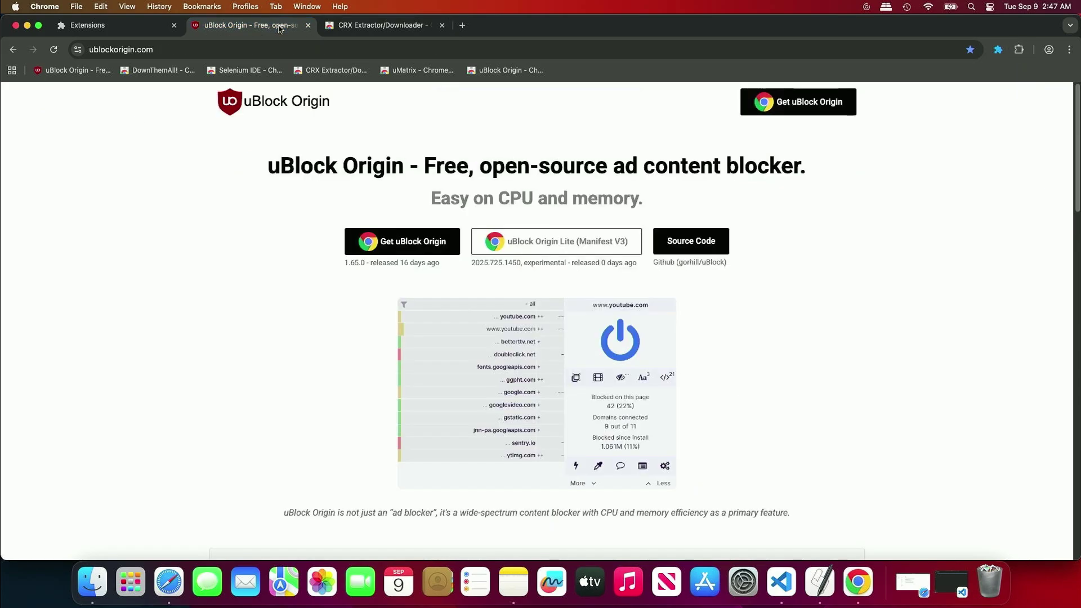
left_click(387, 246)
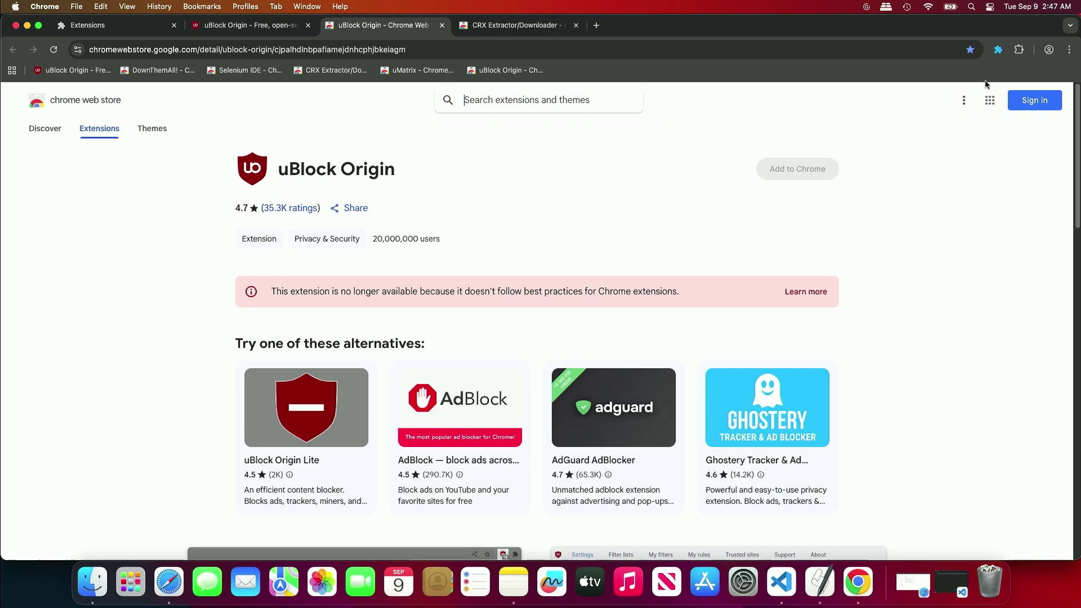
left_click(997, 50)
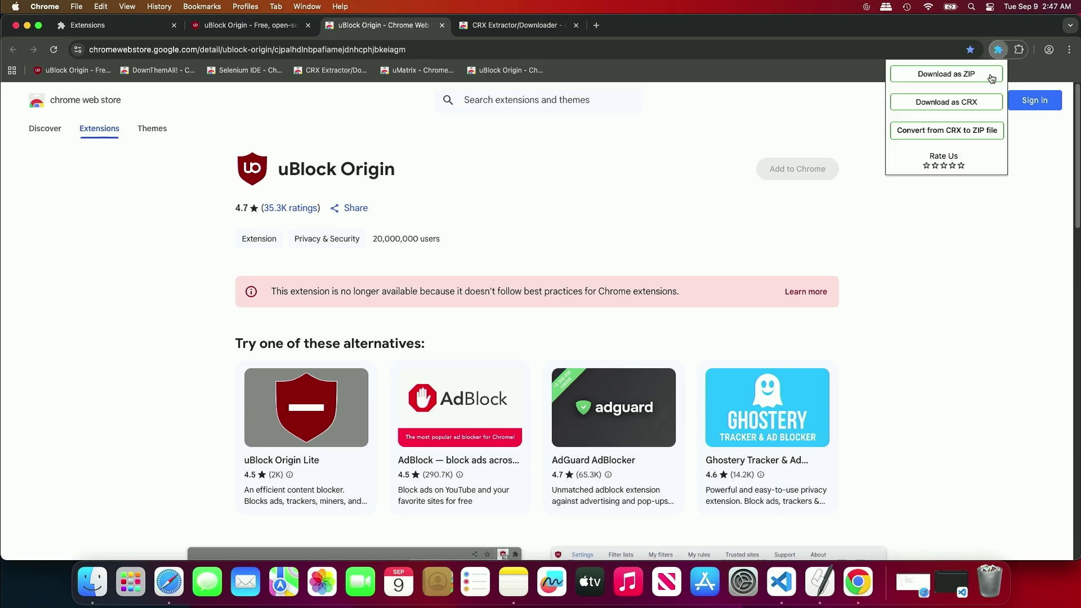
left_click(991, 77)
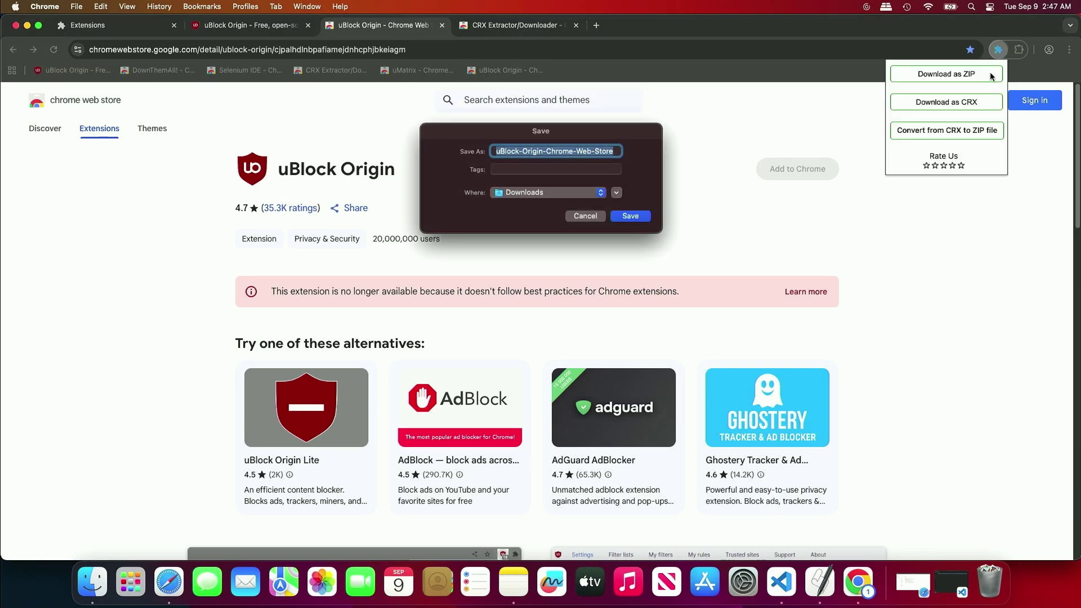
left_click(646, 217)
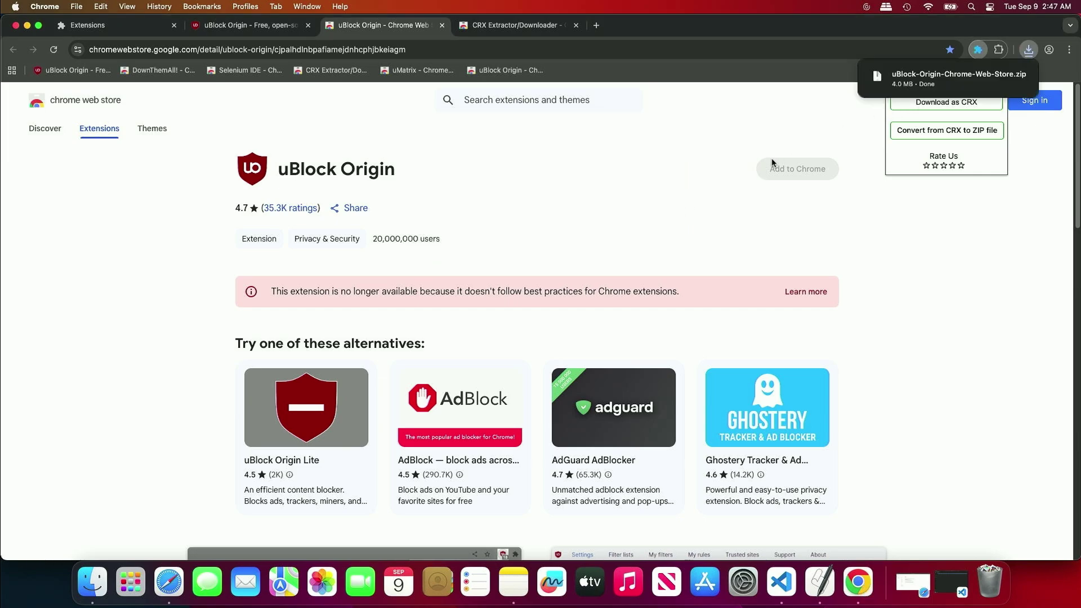
- Extract the downloaded uBlock Origin ZIP in Finder's Downloads, then return to Chrome
left_click(997, 76)
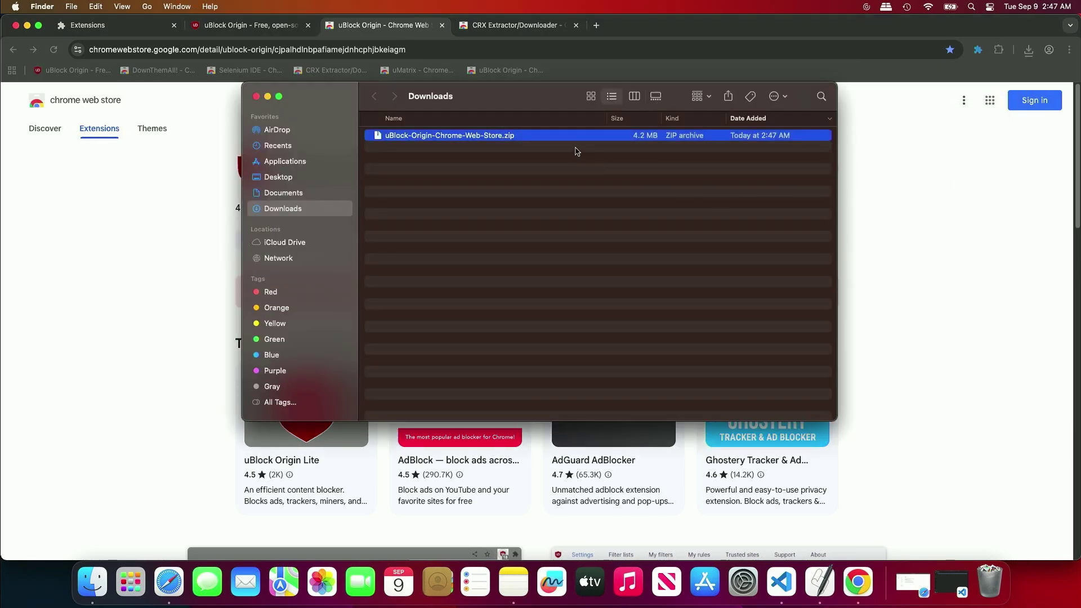
double_click(560, 139)
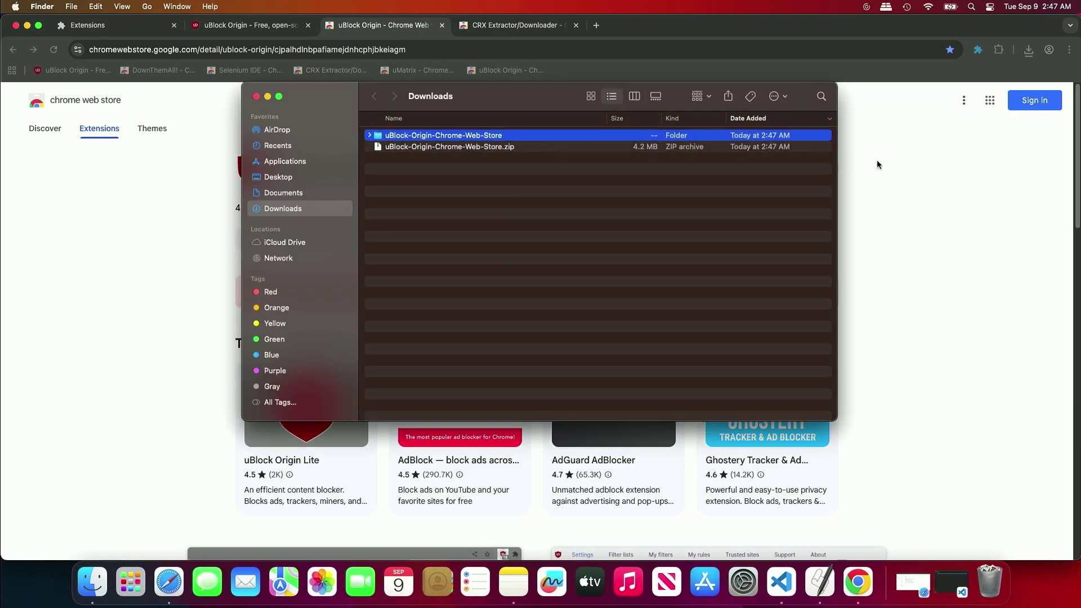
left_click(929, 165)
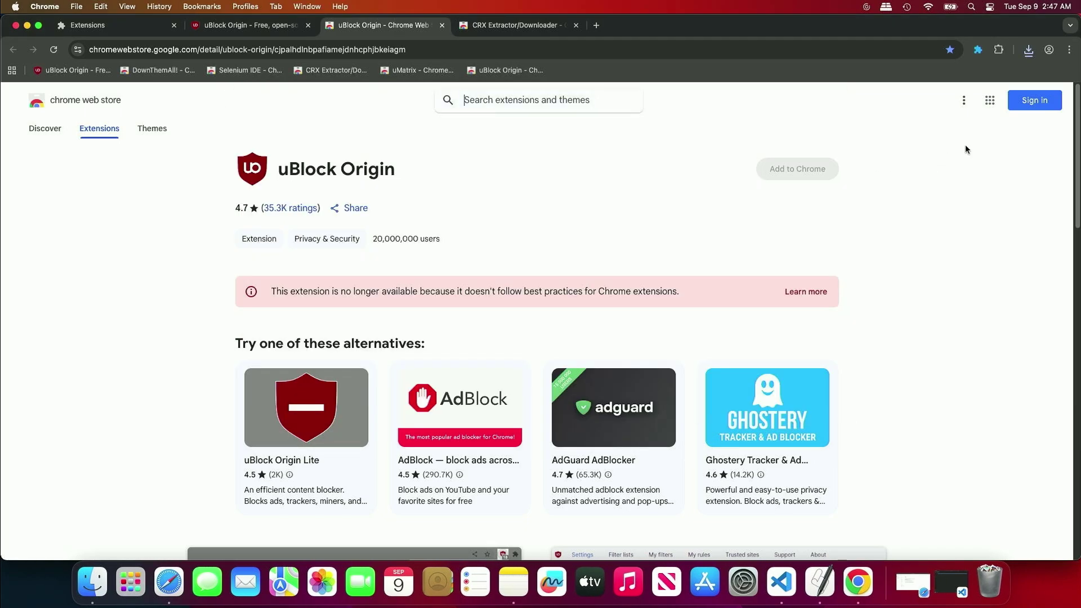
- Go to Manage Extensions and turn on Developer mode
left_click(1069, 50)
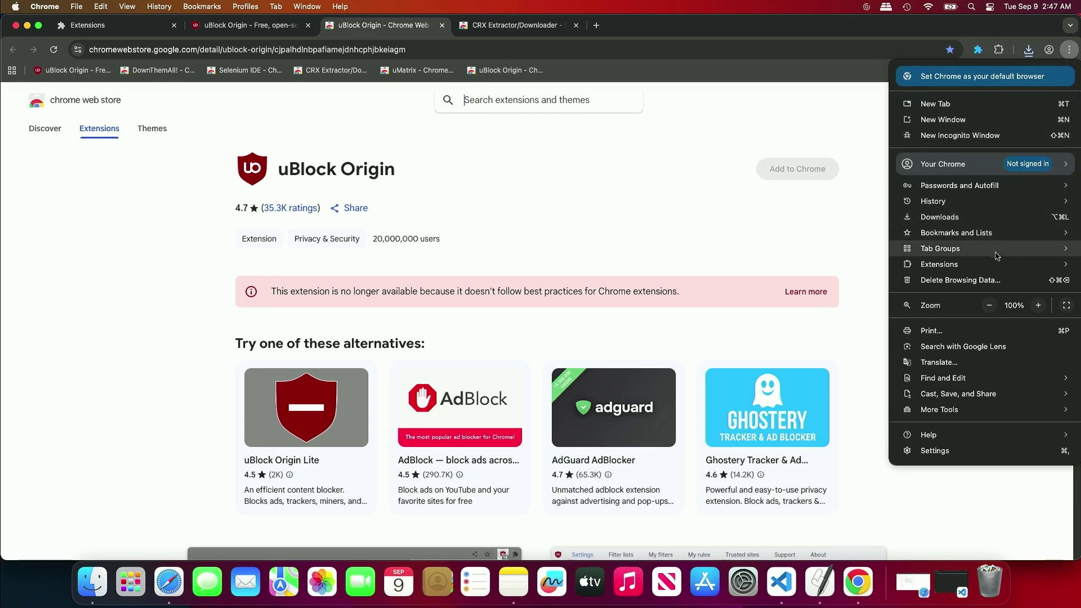
mouse_move(988, 265)
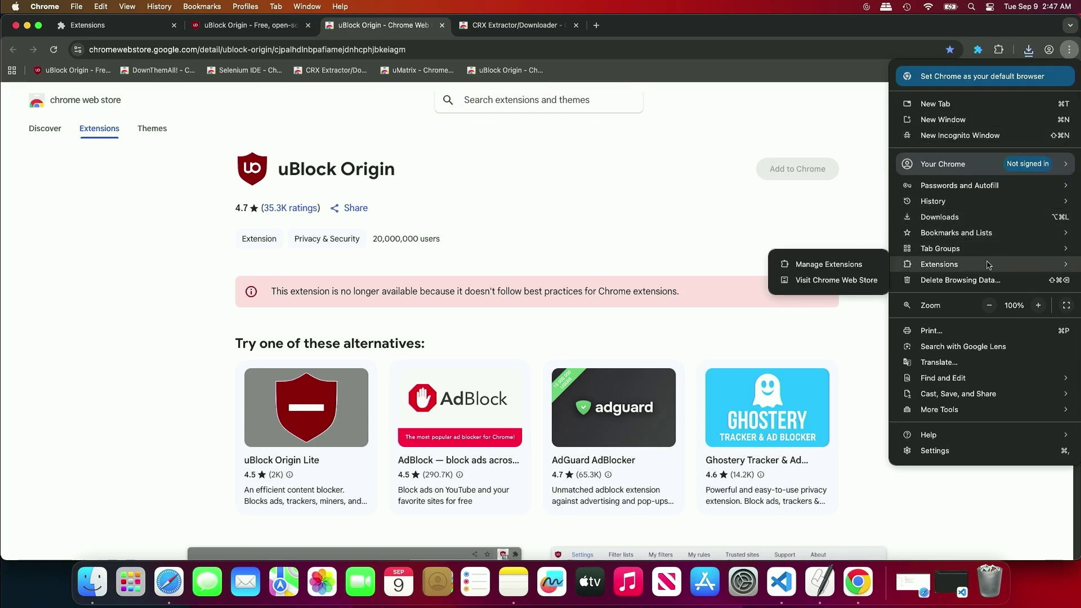
left_click(859, 265)
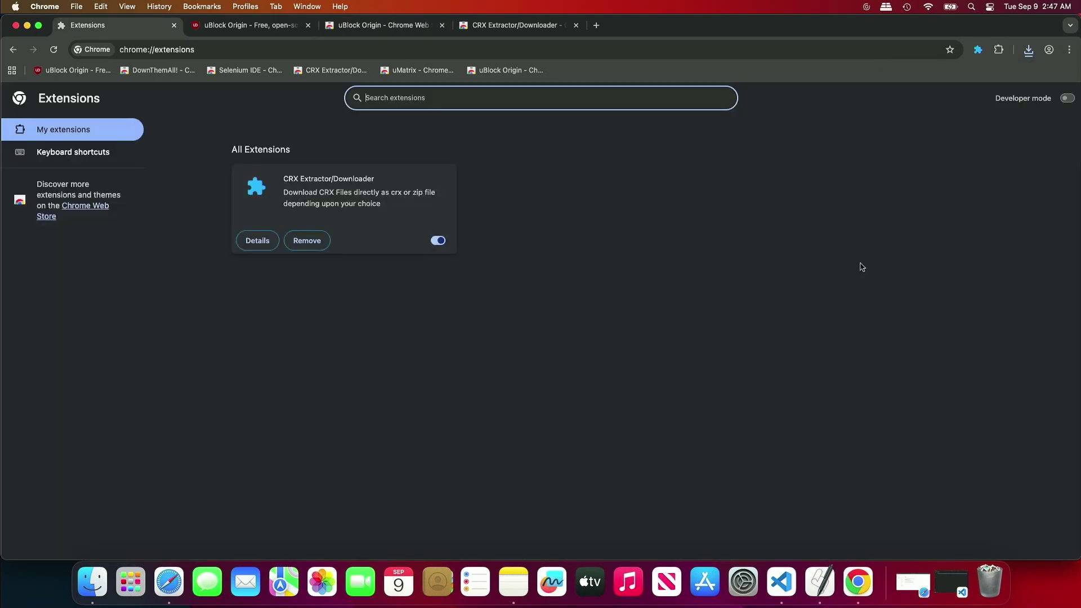
left_click(1066, 99)
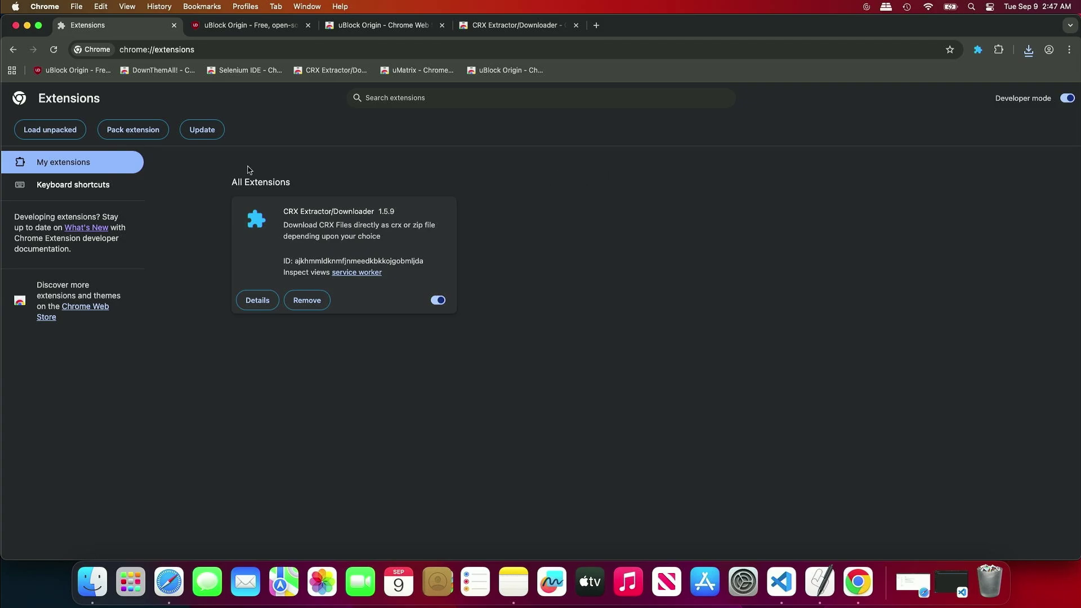
- Load the extracted uBlock-Origin-Chrome-Web-Store folder as an unpacked extension
left_click(72, 134)
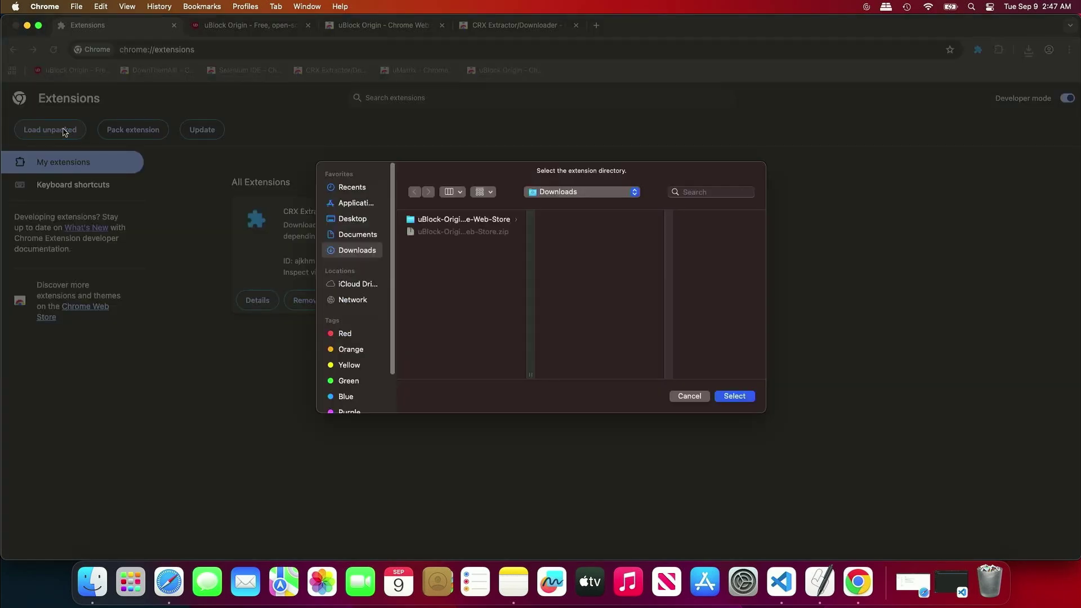
left_click(451, 224)
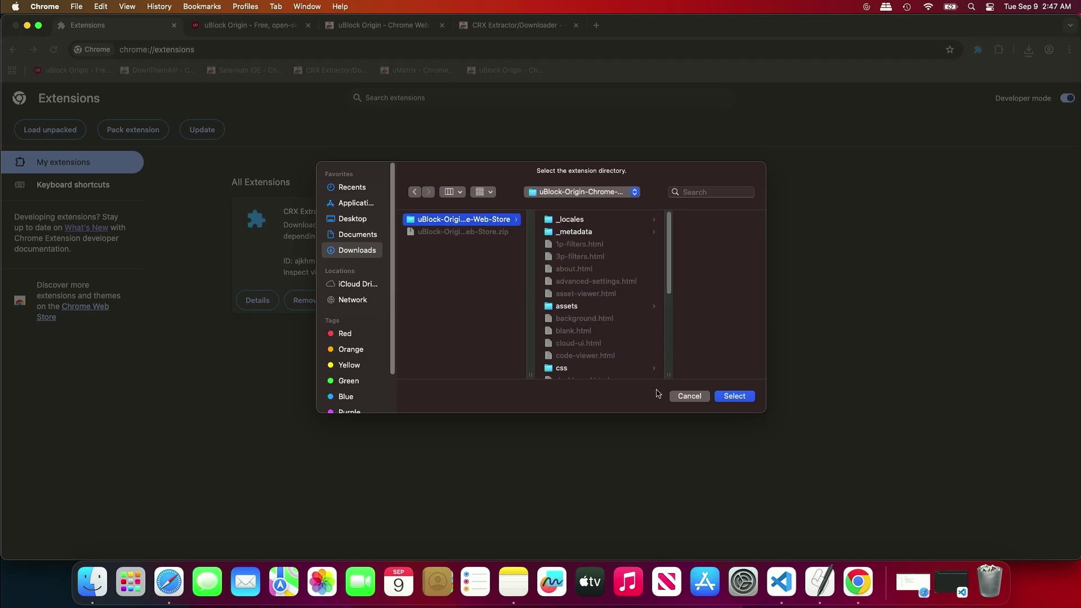
left_click(746, 398)
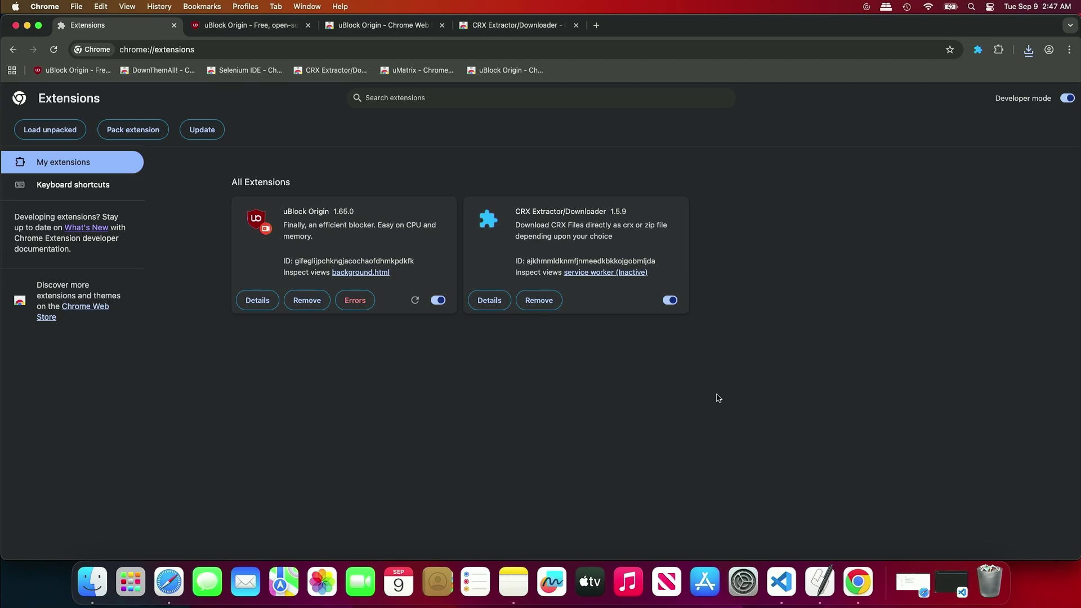
- Remove the CRX Extractor/Downloader extension and quit Google Chrome
left_click(550, 306)
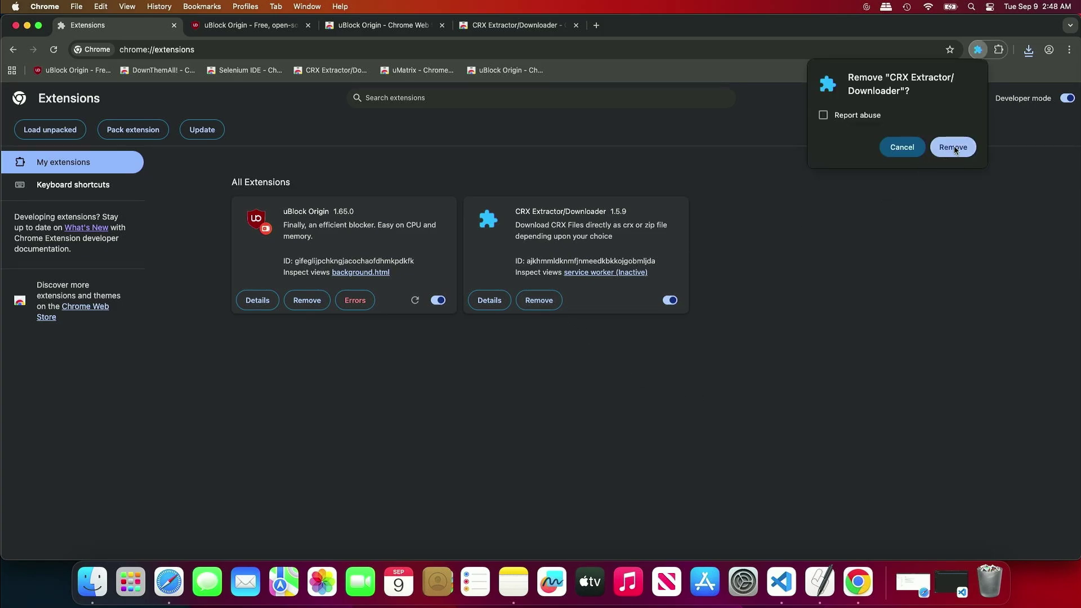
left_click(953, 148)
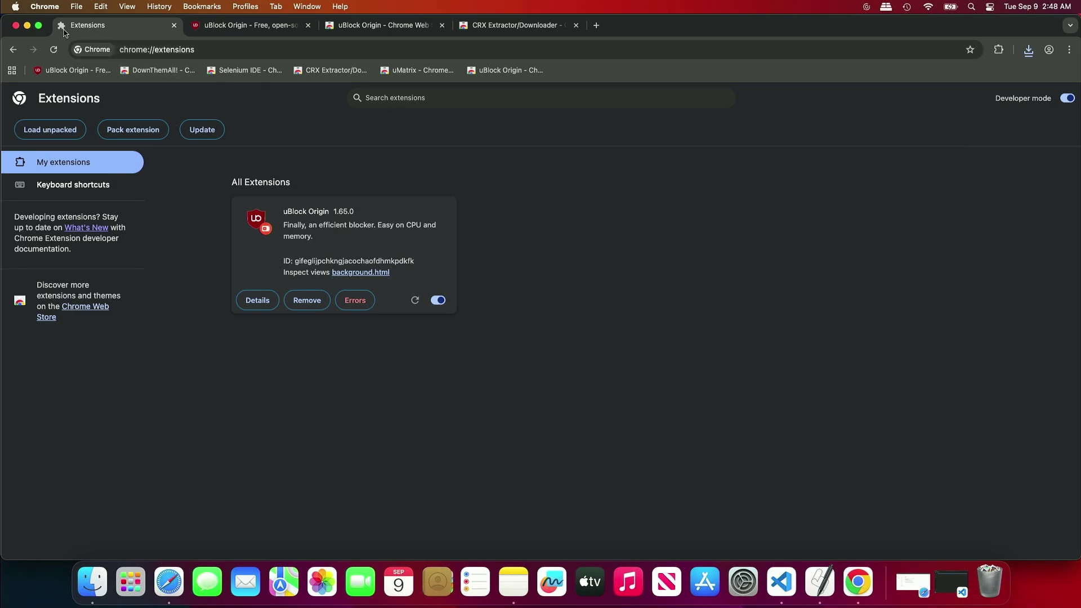
left_click(45, 6)
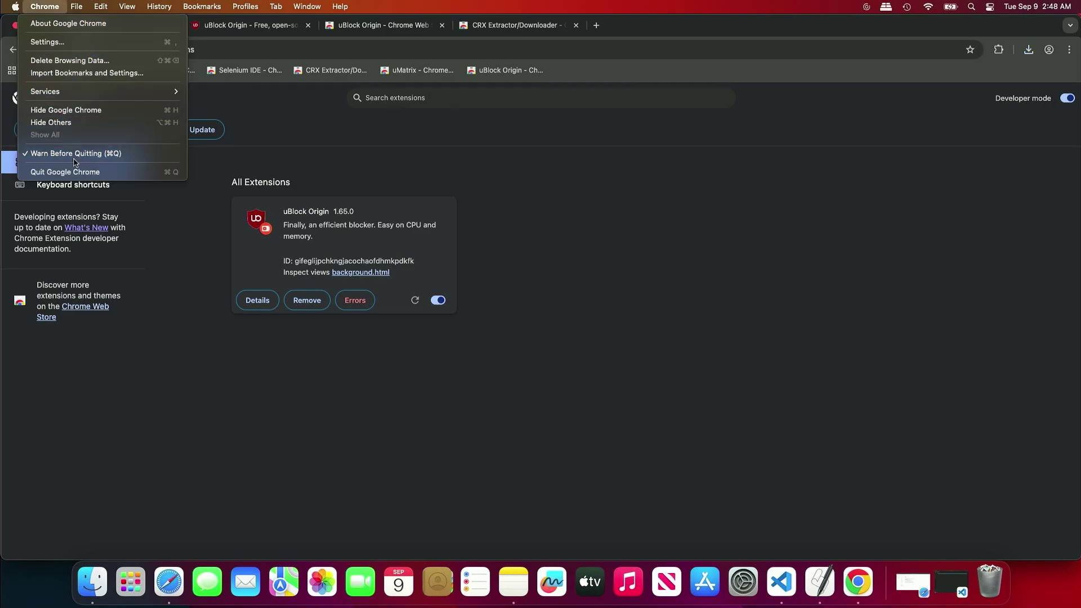
left_click(78, 171)
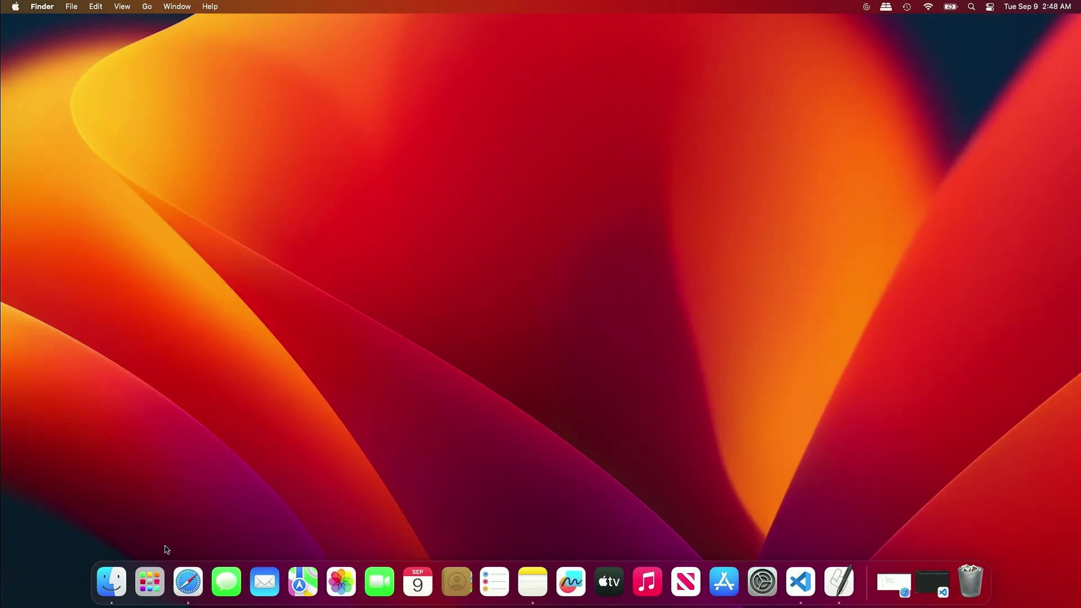
- Relaunch Chrome from Launchpad and pin uBlock Origin to the toolbar
left_click(160, 583)
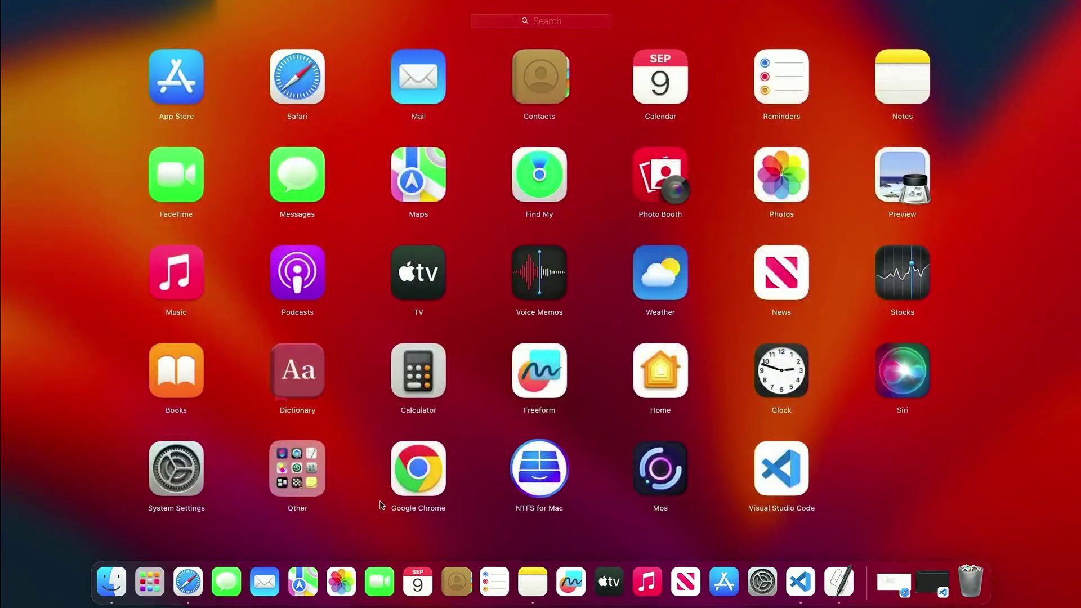
left_click(409, 487)
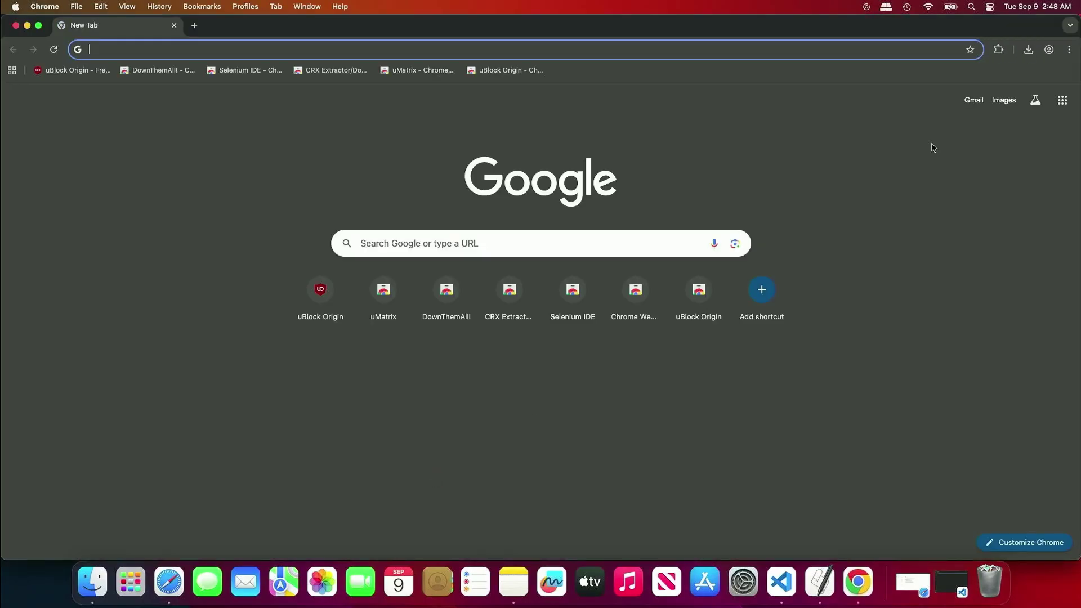
left_click(998, 50)
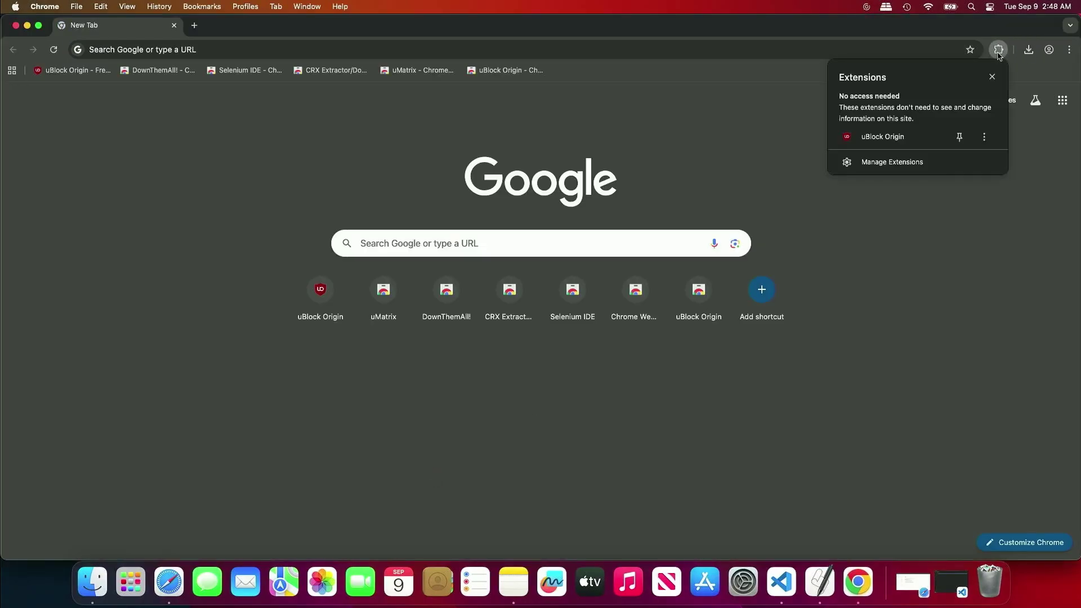
left_click(959, 137)
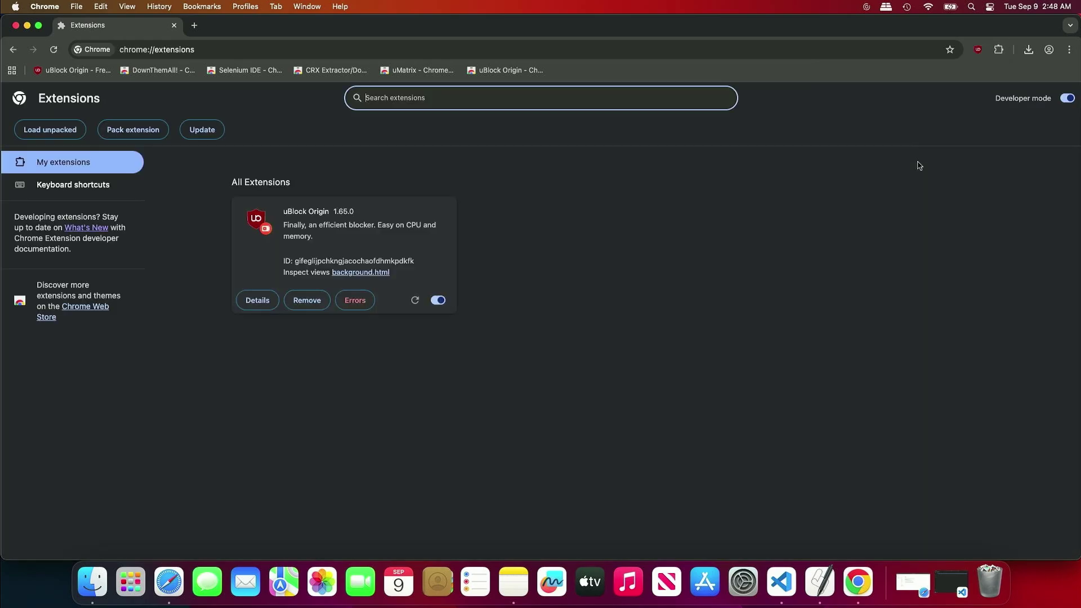